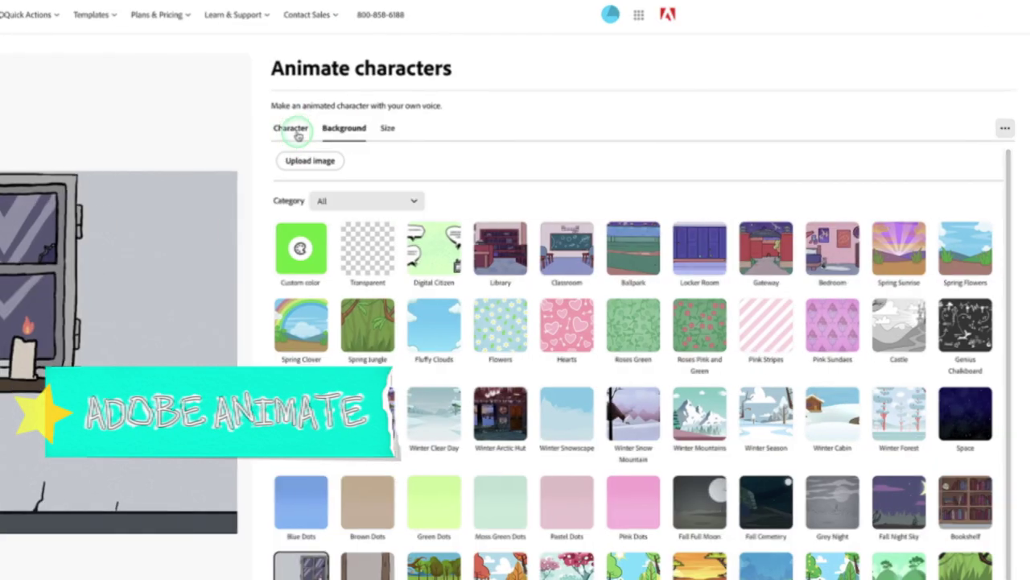
Browse the character list and choose the suited man Sion.
{"action": "left_click", "coordinate": [536, 116]}
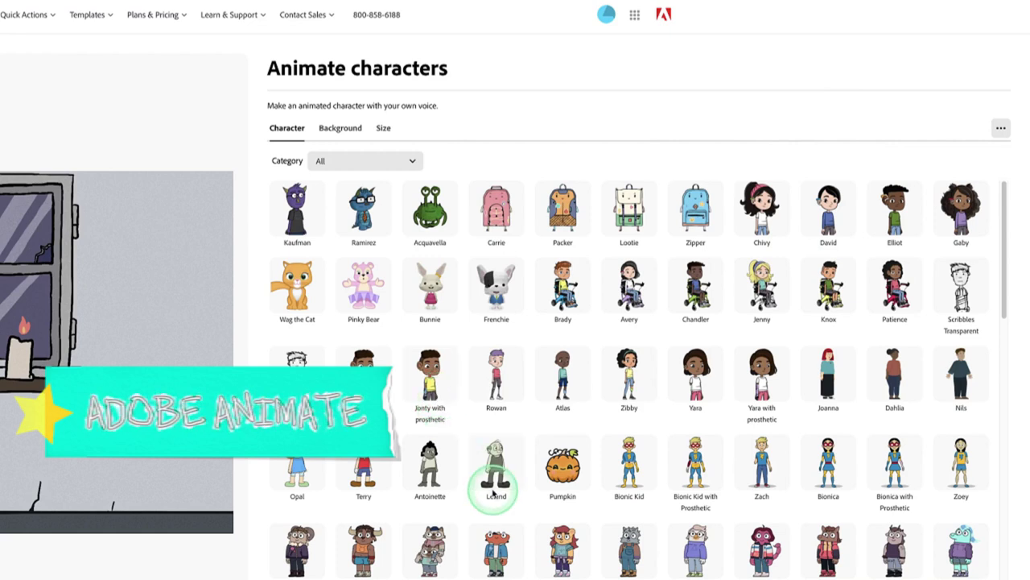
{"action": "scroll", "coordinate": [497, 507], "scroll_direction": "down", "scroll_amount": 2}
{"action": "scroll", "coordinate": [498, 505], "scroll_direction": "down", "scroll_amount": 1}
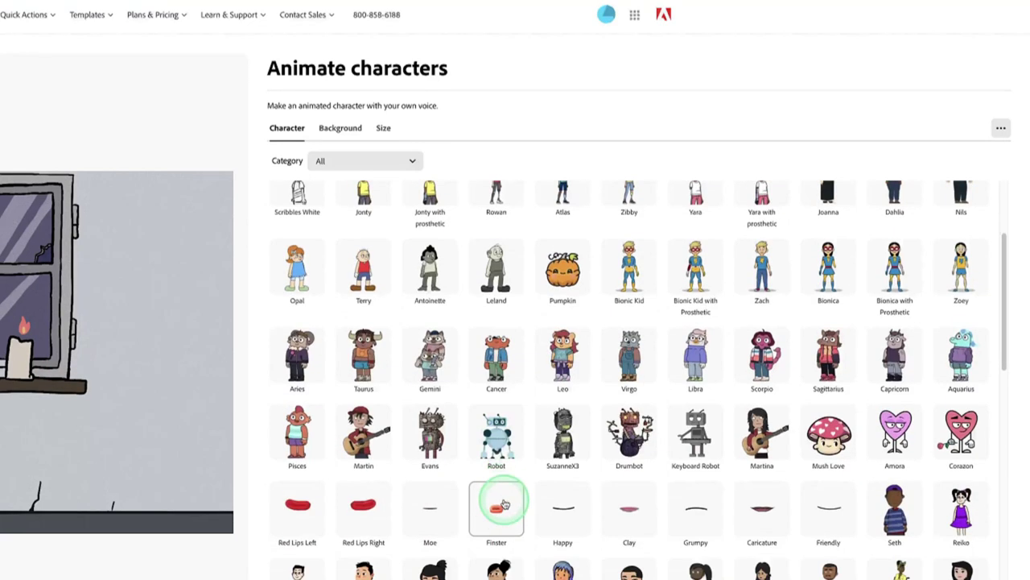
{"action": "scroll", "coordinate": [503, 502], "scroll_direction": "up", "scroll_amount": 3}
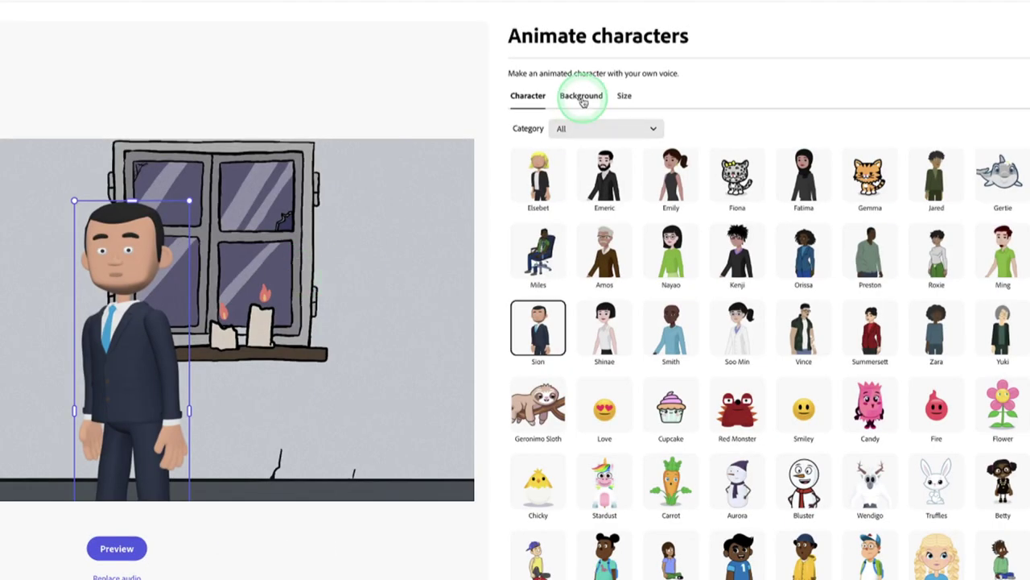
Set the background to Cantina after trying Dugout, and move Sion right of centre.
{"action": "left_click", "coordinate": [581, 95]}
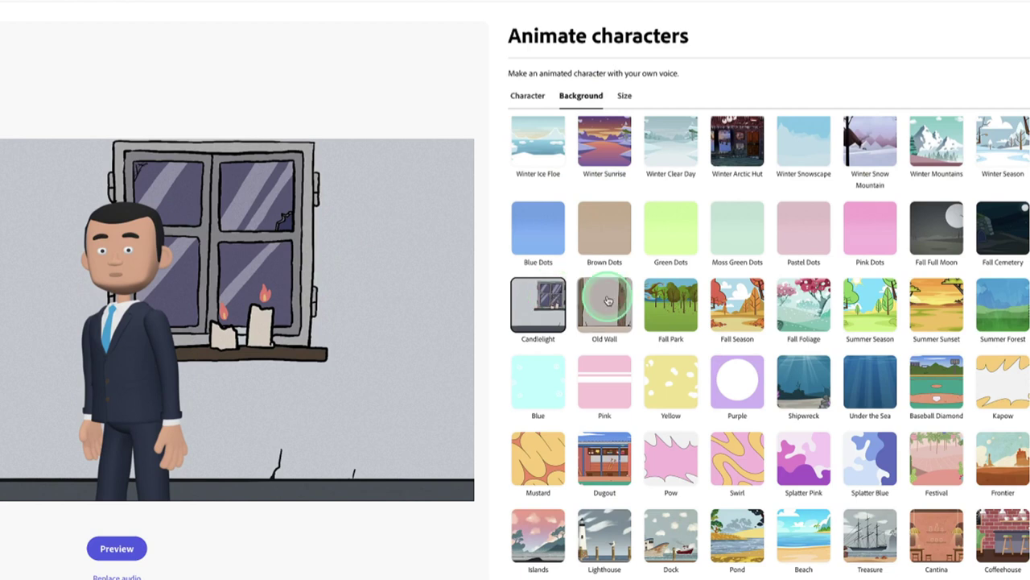
{"action": "left_click", "coordinate": [605, 455]}
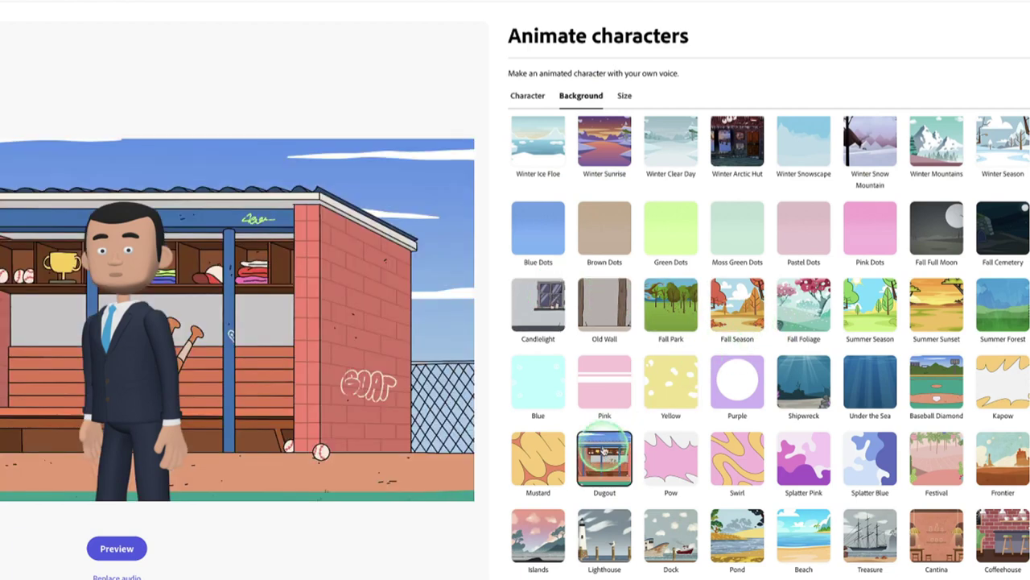
{"action": "left_click", "coordinate": [947, 531]}
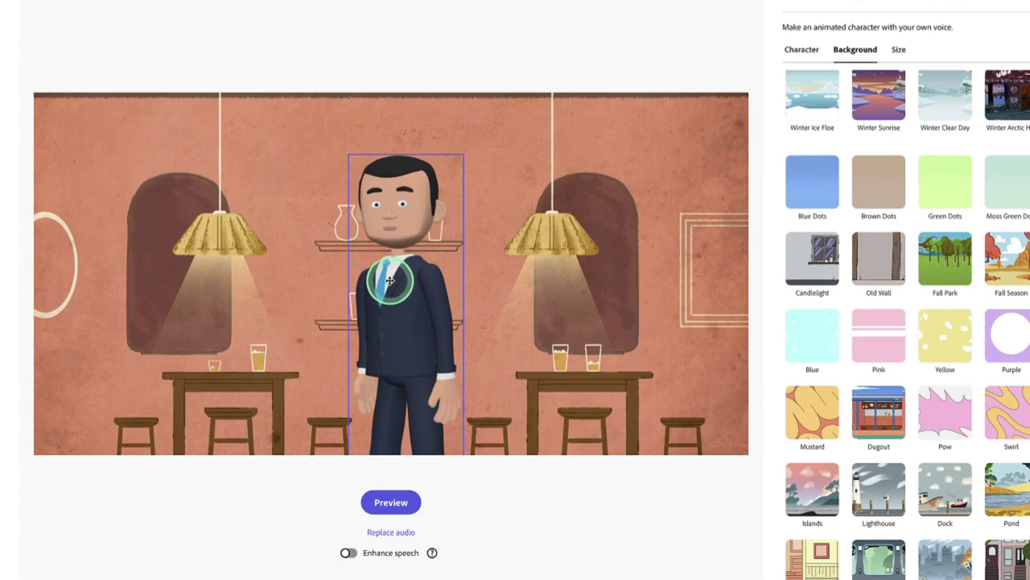
{"action": "left_click_drag", "start_coordinate": [366, 297], "coordinate": [506, 290]}
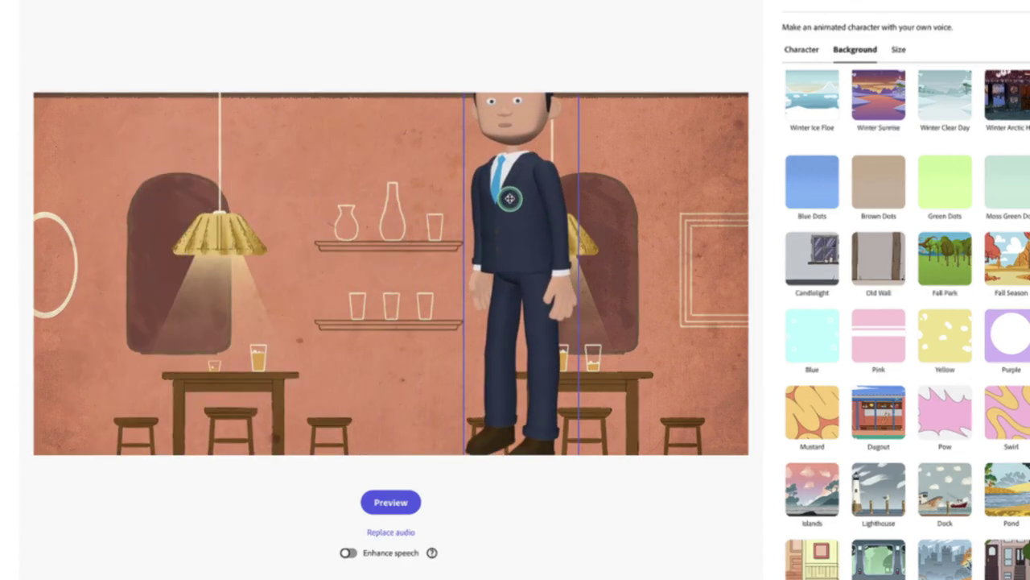
{"action": "left_click", "coordinate": [899, 49]}
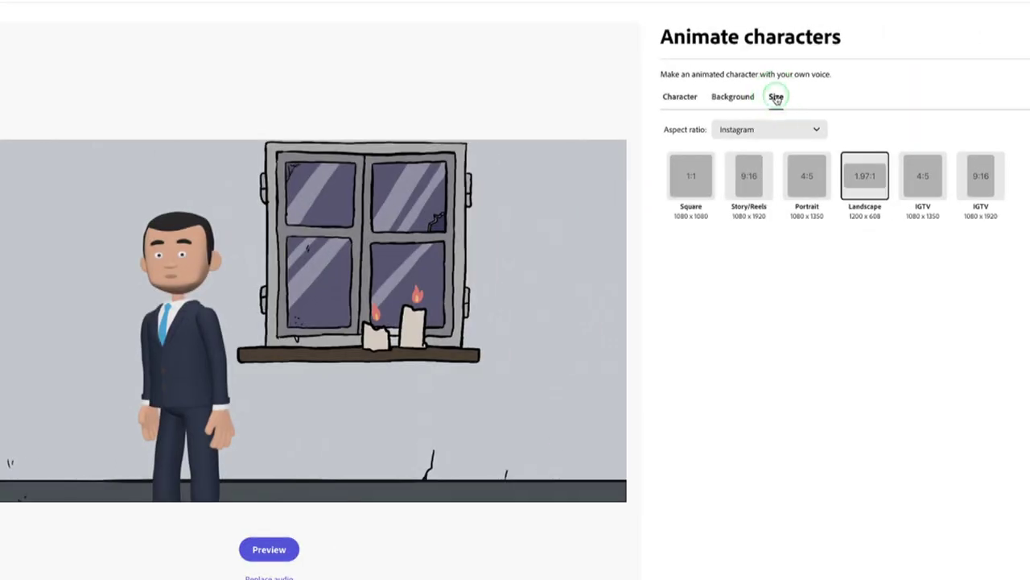
Try the Square, Story/Reels and Portrait sizes, then frame the scene at IGTV 9:16.
{"action": "left_click", "coordinate": [691, 177]}
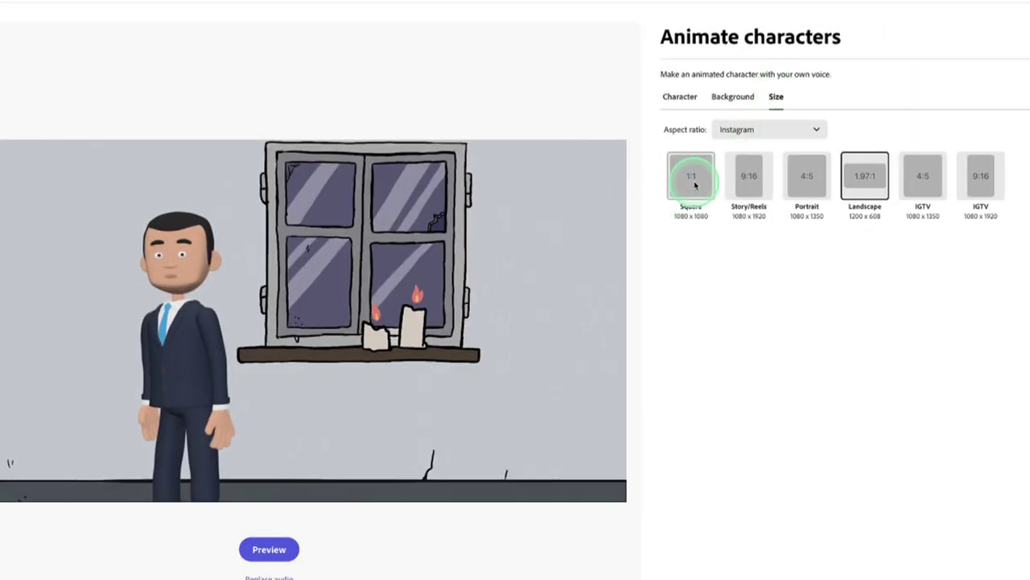
{"action": "left_click", "coordinate": [748, 185]}
{"action": "left_click", "coordinate": [809, 187]}
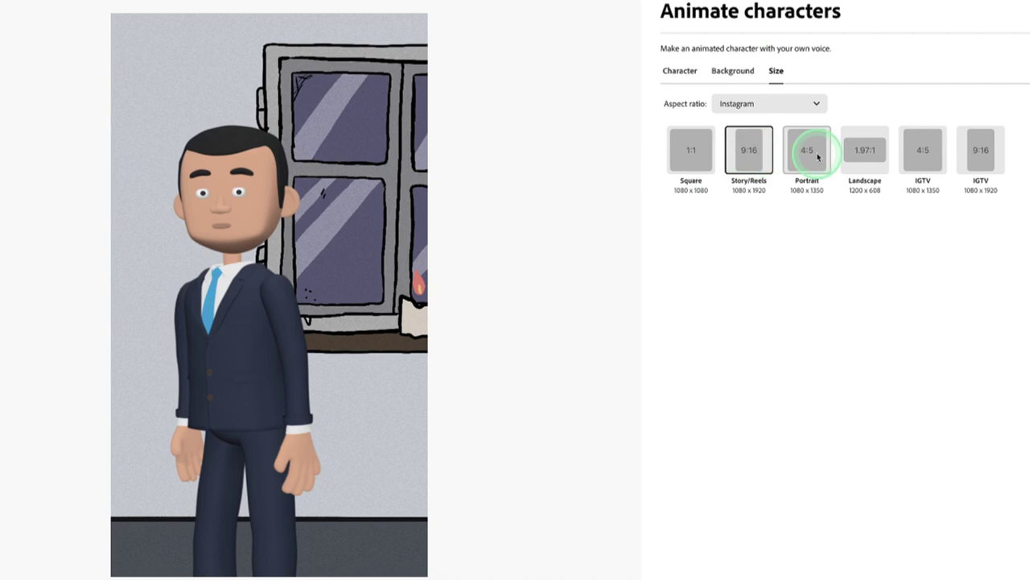
{"action": "left_click", "coordinate": [866, 188]}
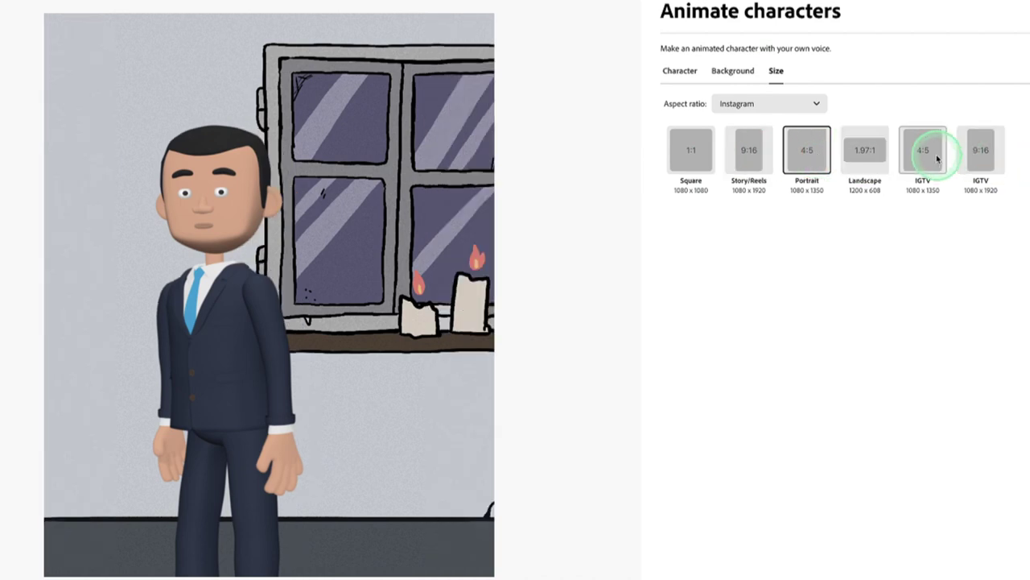
{"action": "left_click", "coordinate": [984, 157]}
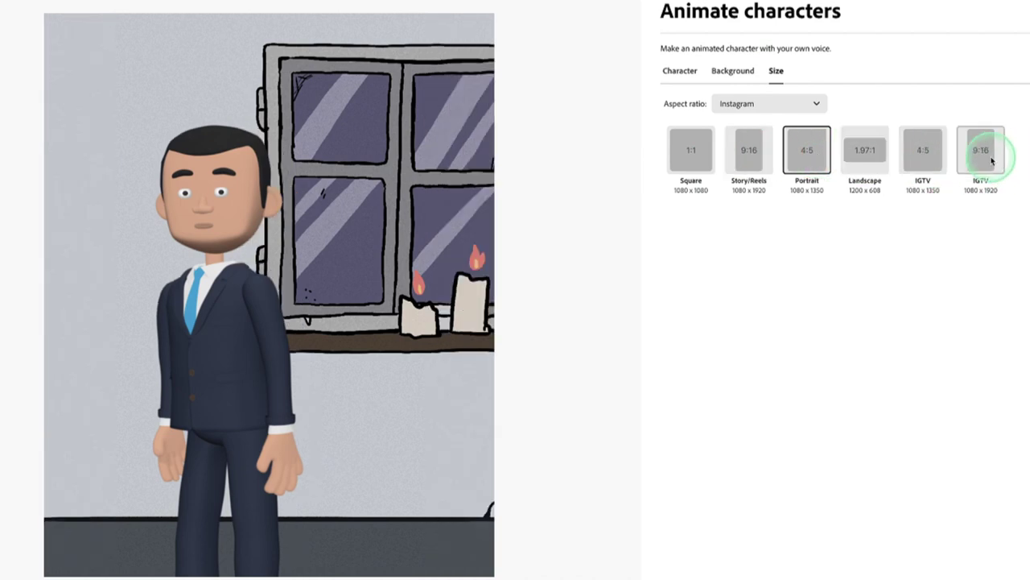
Shrink the character and nudge him lower so his whole body and feet fit.
{"action": "left_click", "coordinate": [223, 301]}
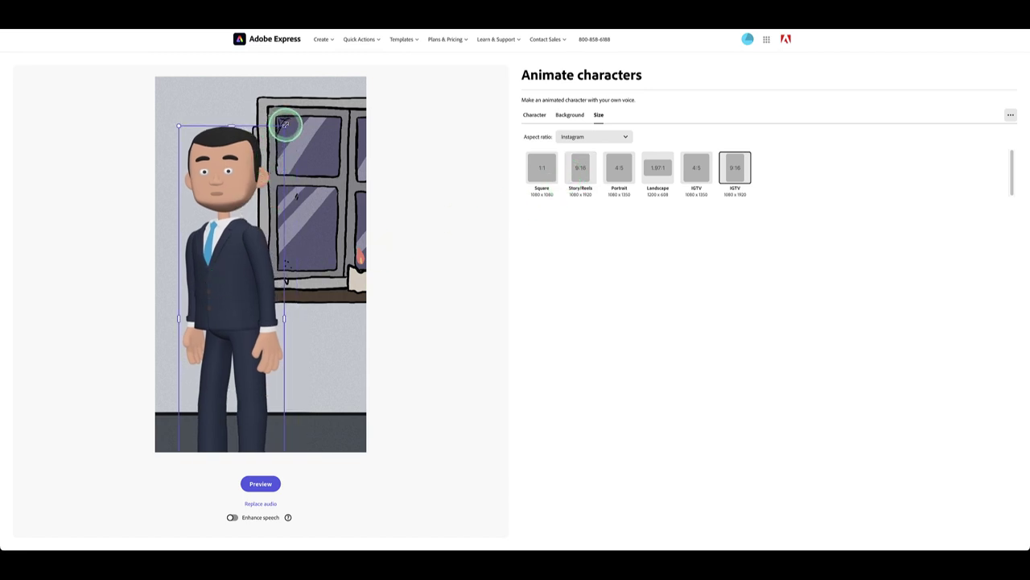
{"action": "left_click_drag", "start_coordinate": [284, 124], "coordinate": [262, 145]}
{"action": "left_click_drag", "start_coordinate": [212, 214], "coordinate": [221, 220]}
{"action": "left_click", "coordinate": [473, 236]}
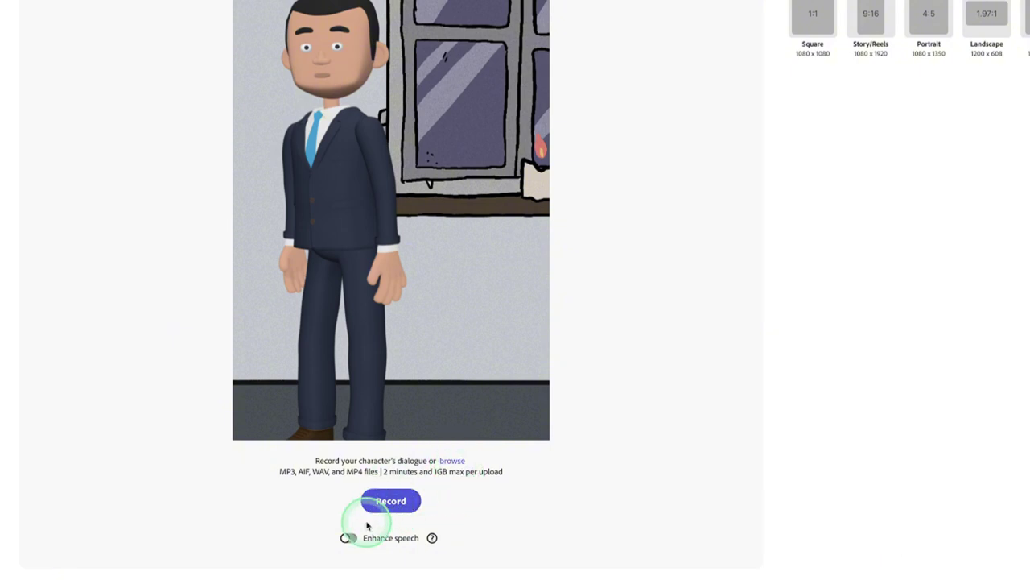
Record the character's spoken dialogue and generate the animation preview.
{"action": "left_click", "coordinate": [393, 500]}
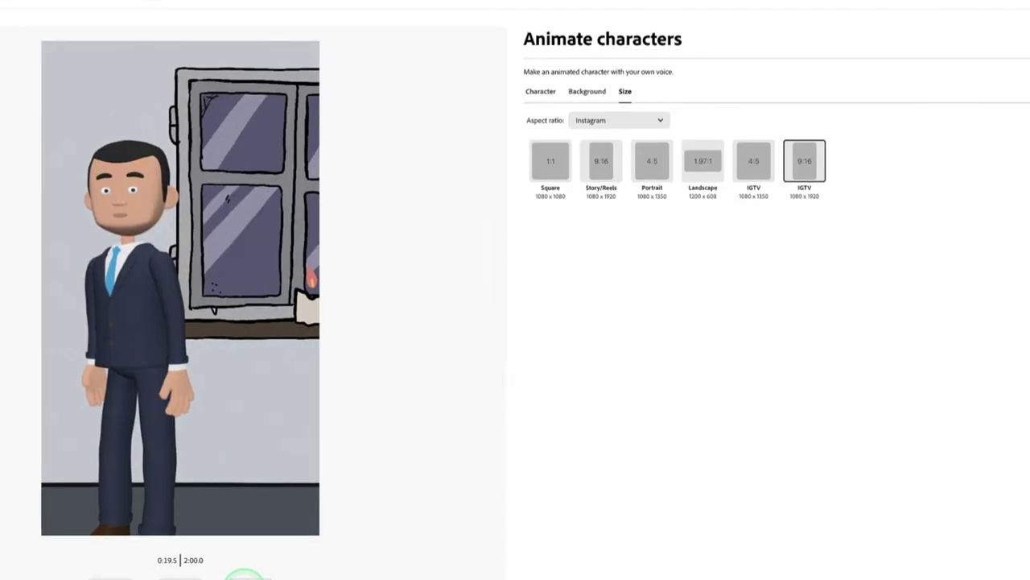
{"action": "left_click", "coordinate": [244, 577]}
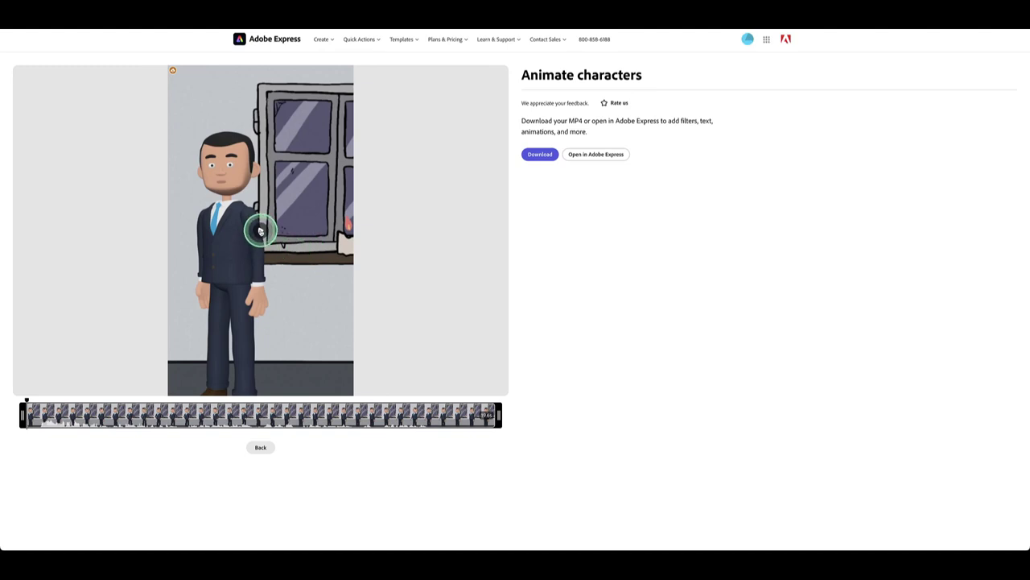
Play and pause the animation preview, then download it as MP4.
{"action": "left_click", "coordinate": [260, 231]}
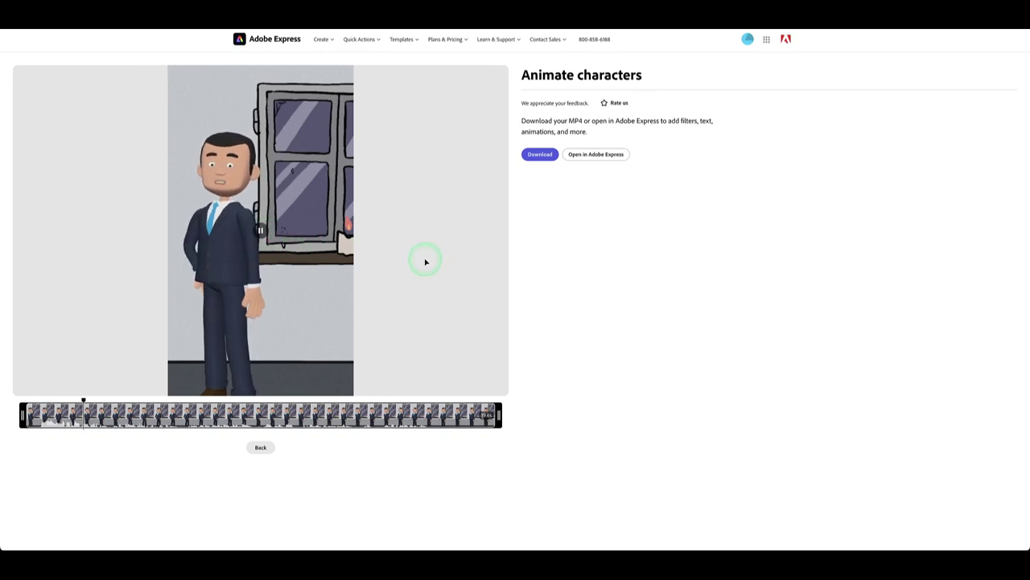
{"action": "left_click", "coordinate": [368, 237]}
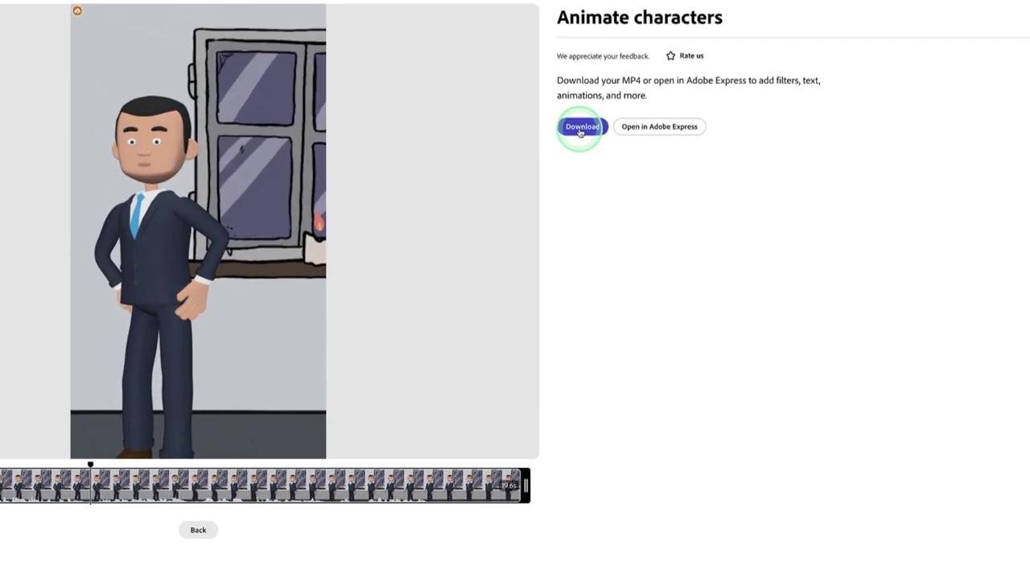
{"action": "left_click", "coordinate": [591, 139]}
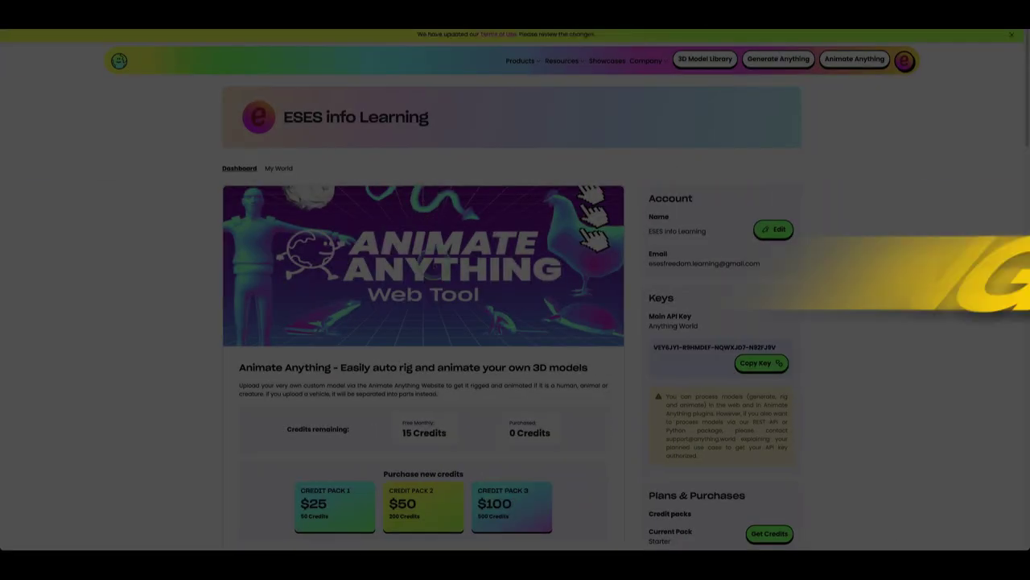
Scroll through the dashboard's credits, plug-ins and SDK sections and back up.
{"action": "scroll", "coordinate": [511, 312], "scroll_direction": "down", "scroll_amount": 1}
{"action": "scroll", "coordinate": [437, 272], "scroll_direction": "down", "scroll_amount": 2}
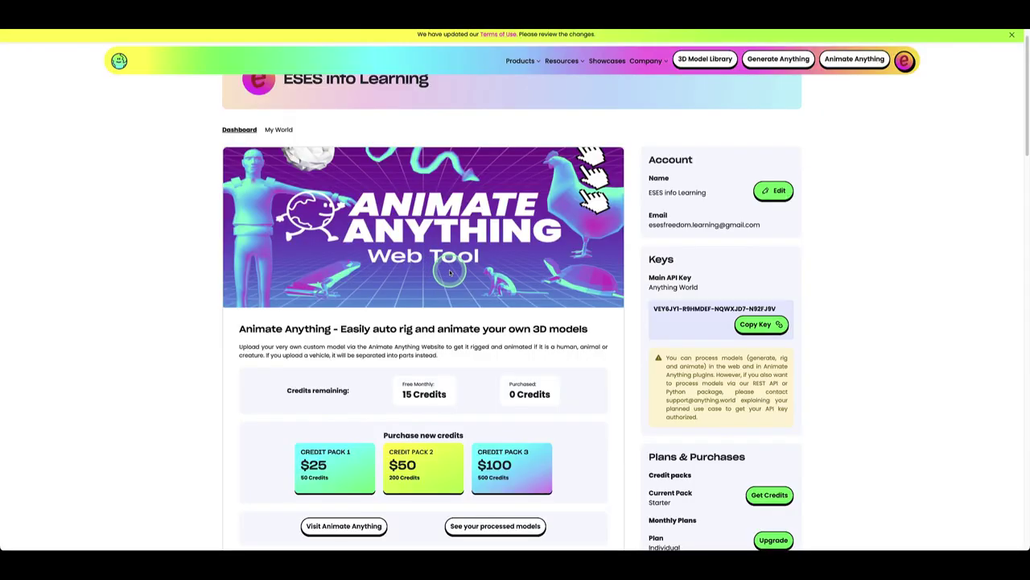
{"action": "scroll", "coordinate": [446, 290], "scroll_direction": "down", "scroll_amount": 3}
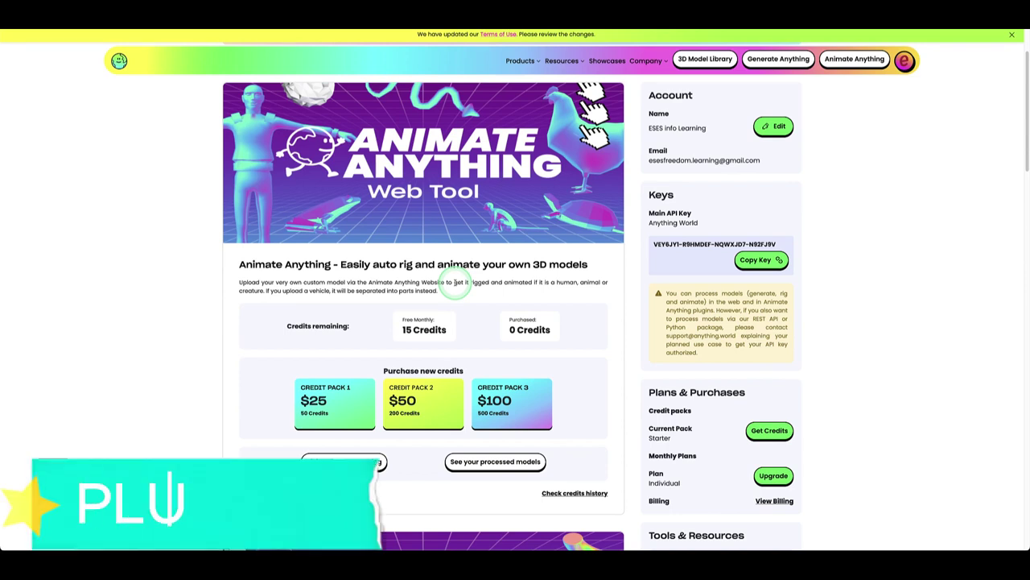
{"action": "scroll", "coordinate": [459, 294], "scroll_direction": "down", "scroll_amount": 4}
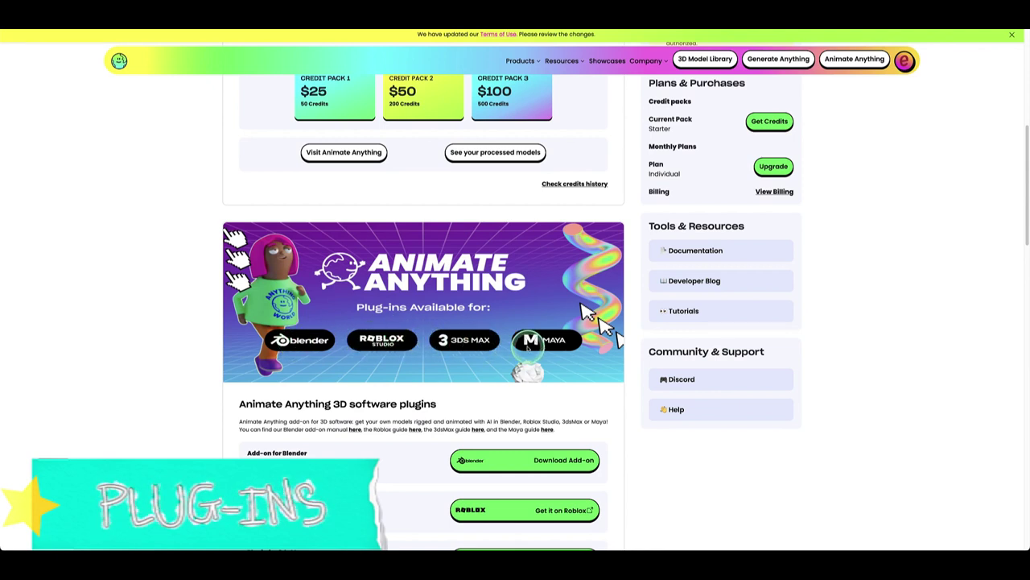
{"action": "scroll", "coordinate": [440, 395], "scroll_direction": "down", "scroll_amount": 5}
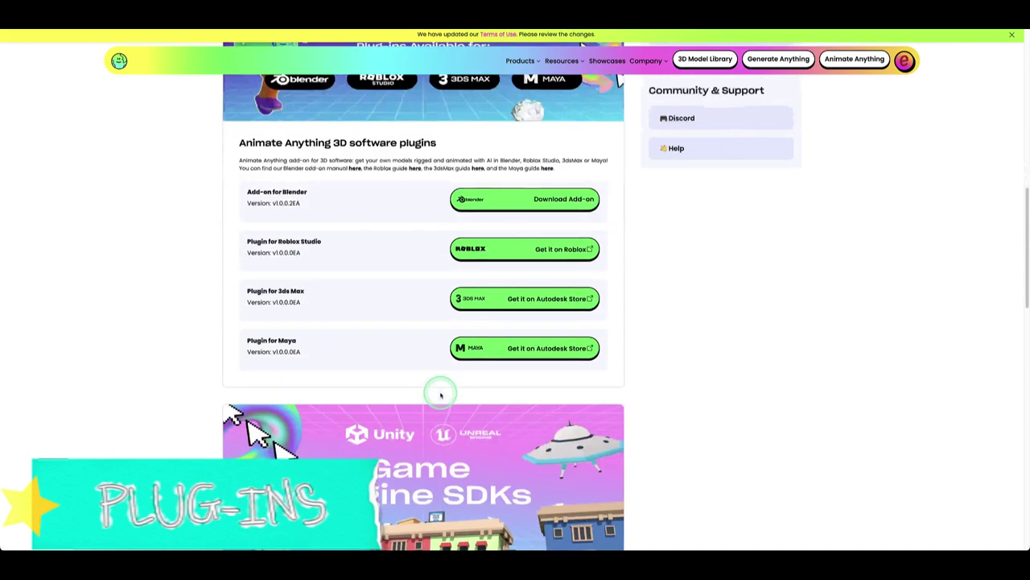
{"action": "scroll", "coordinate": [440, 395], "scroll_direction": "down", "scroll_amount": 2}
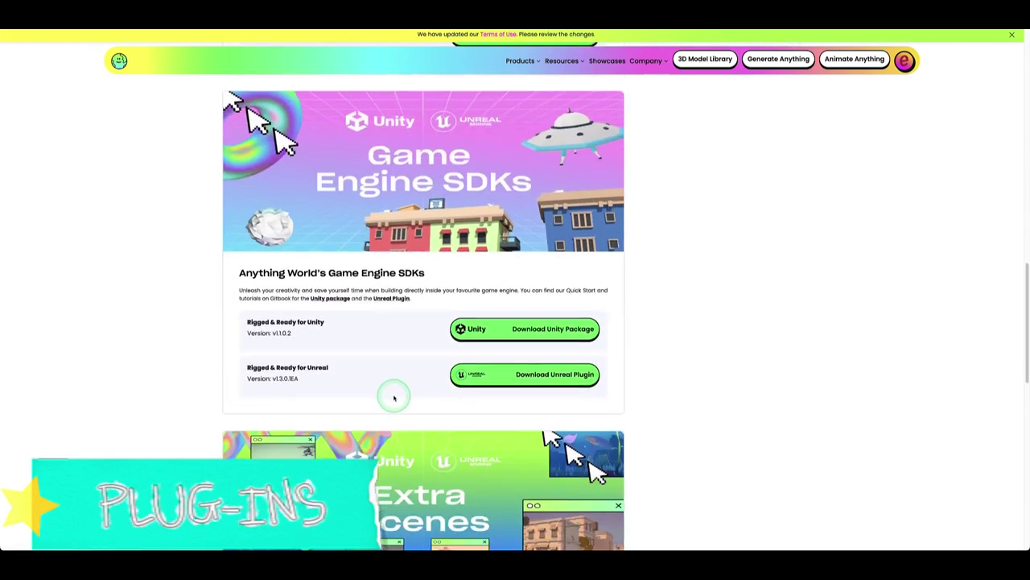
{"action": "scroll", "coordinate": [394, 395], "scroll_direction": "down", "scroll_amount": 3}
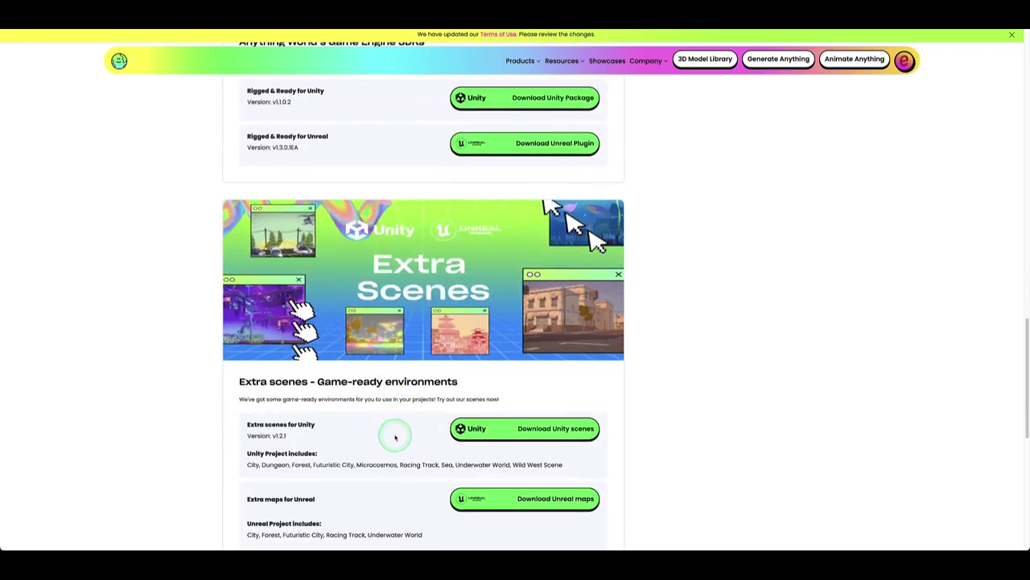
{"action": "scroll", "coordinate": [396, 436], "scroll_direction": "down", "scroll_amount": 1}
{"action": "scroll", "coordinate": [401, 432], "scroll_direction": "up", "scroll_amount": 3}
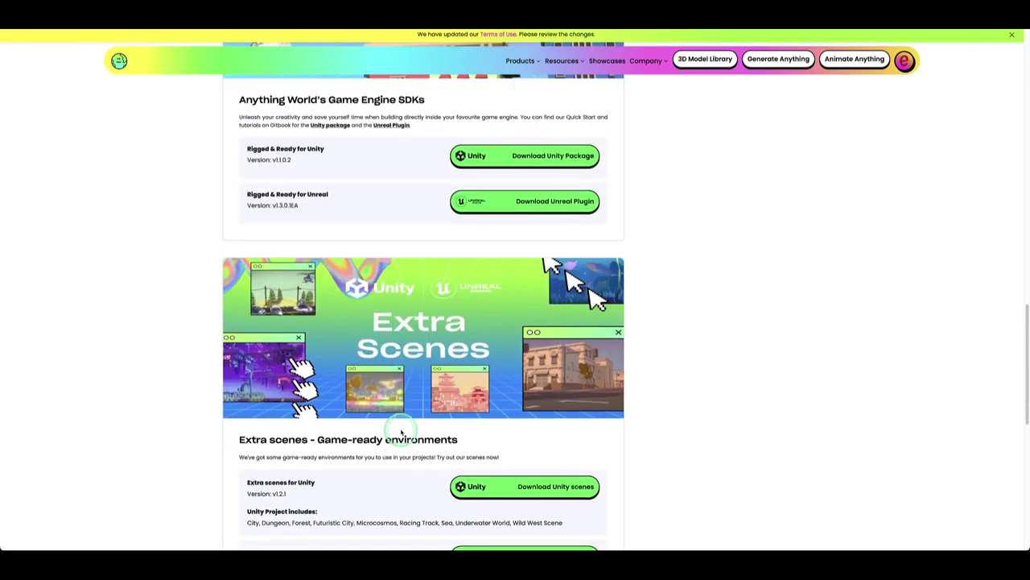
{"action": "scroll", "coordinate": [401, 432], "scroll_direction": "up", "scroll_amount": 1}
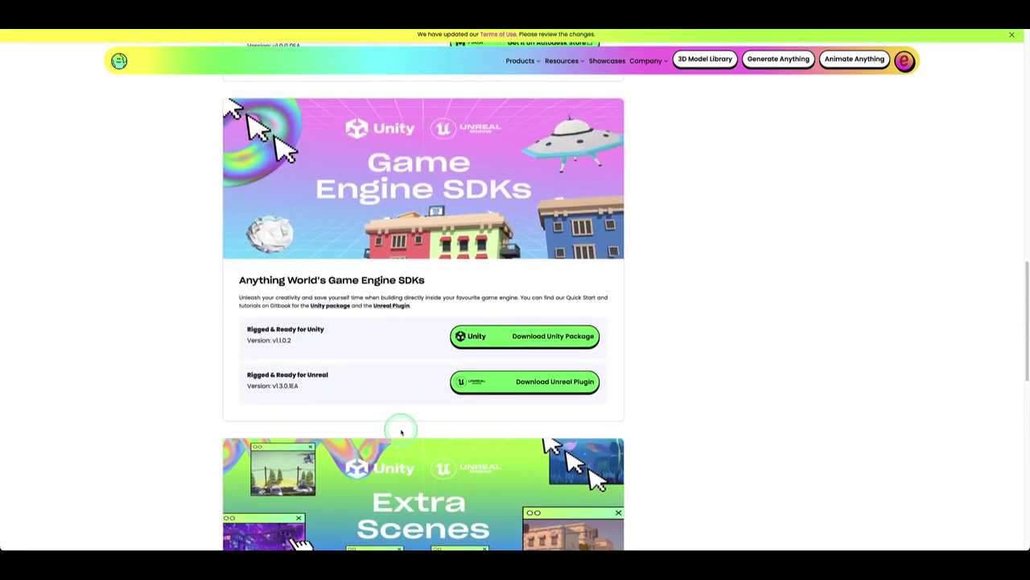
{"action": "scroll", "coordinate": [400, 432], "scroll_direction": "up", "scroll_amount": 5}
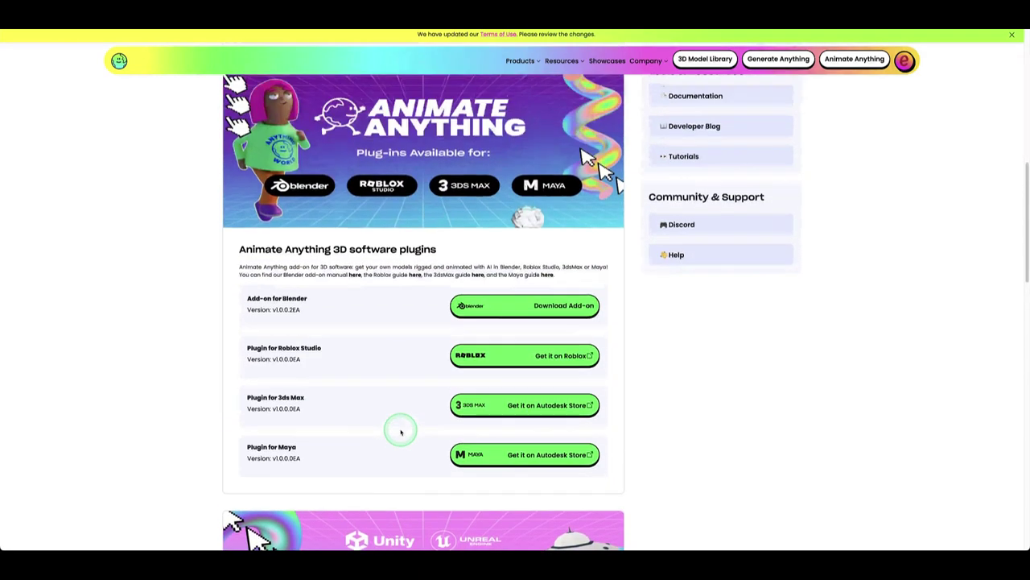
{"action": "scroll", "coordinate": [401, 432], "scroll_direction": "up", "scroll_amount": 2}
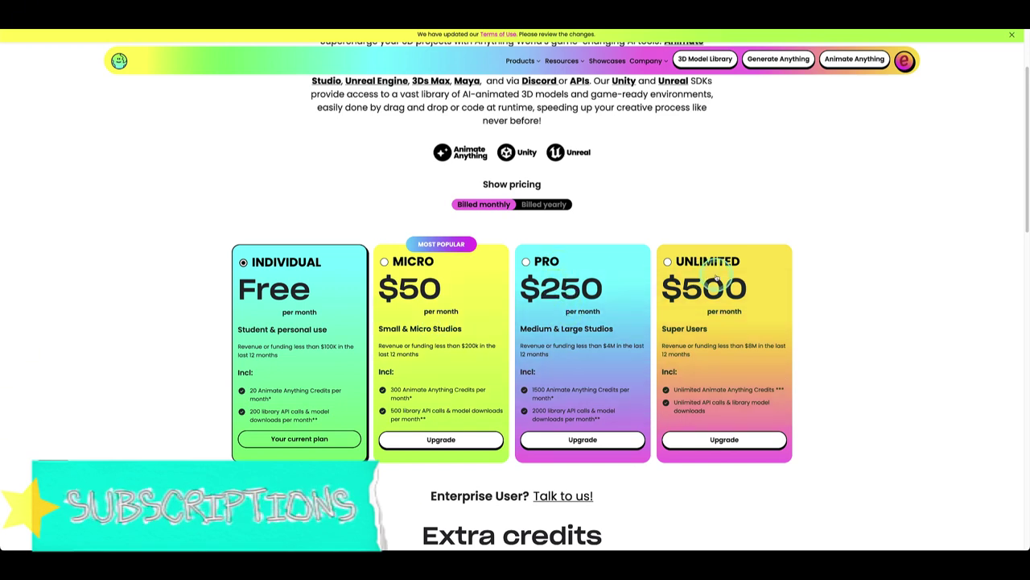
Scroll to the top of the pricing page and return to the Anything World home page.
{"action": "scroll", "coordinate": [441, 352], "scroll_direction": "up", "scroll_amount": 2}
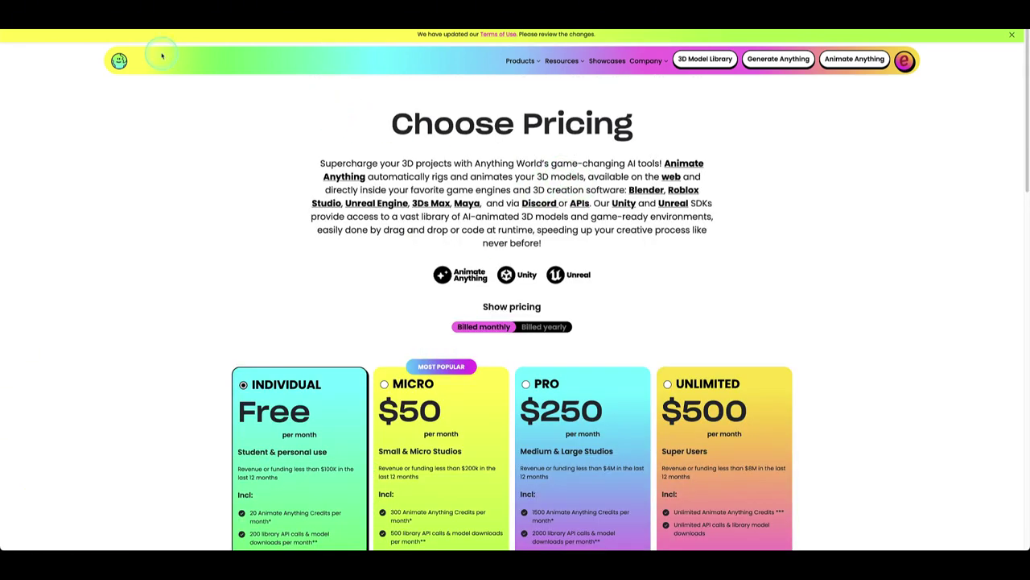
{"action": "left_click", "coordinate": [119, 61]}
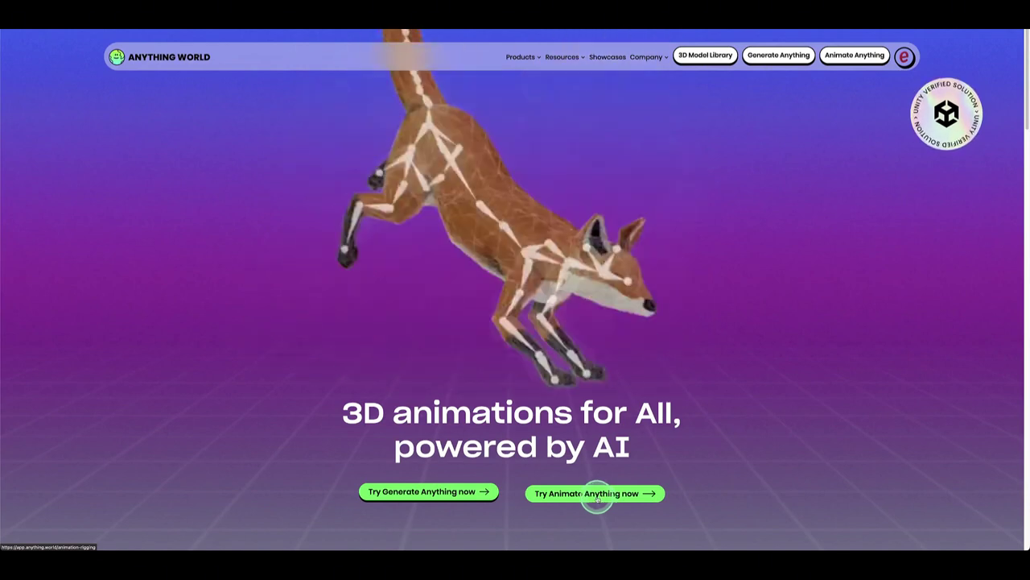
Open Generate Anything from the Anything World homepage.
{"action": "left_click", "coordinate": [437, 495]}
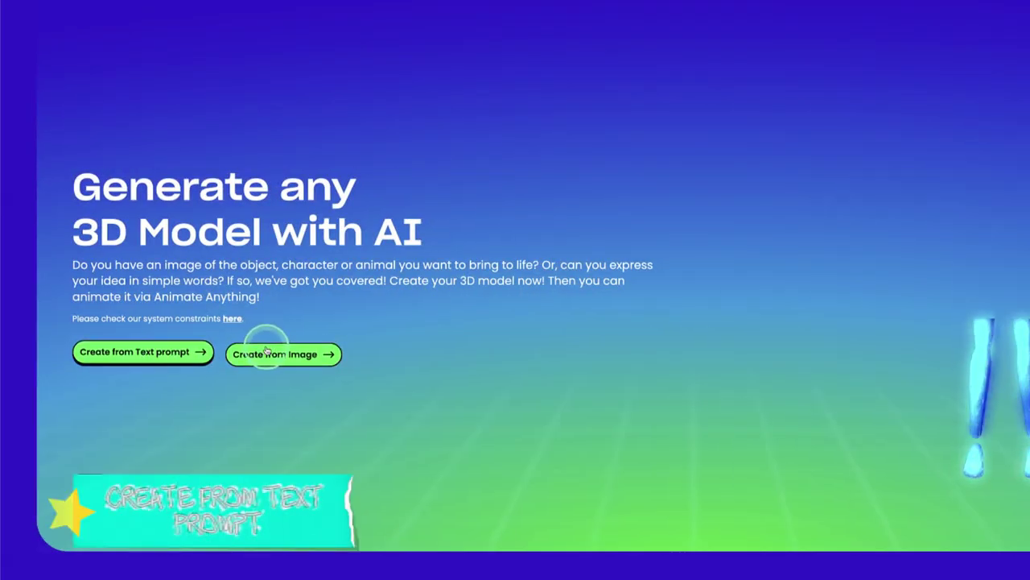
Generate a 3D model from the text prompt 'A bull', accepting the mandatory terms.
{"action": "left_click", "coordinate": [136, 355]}
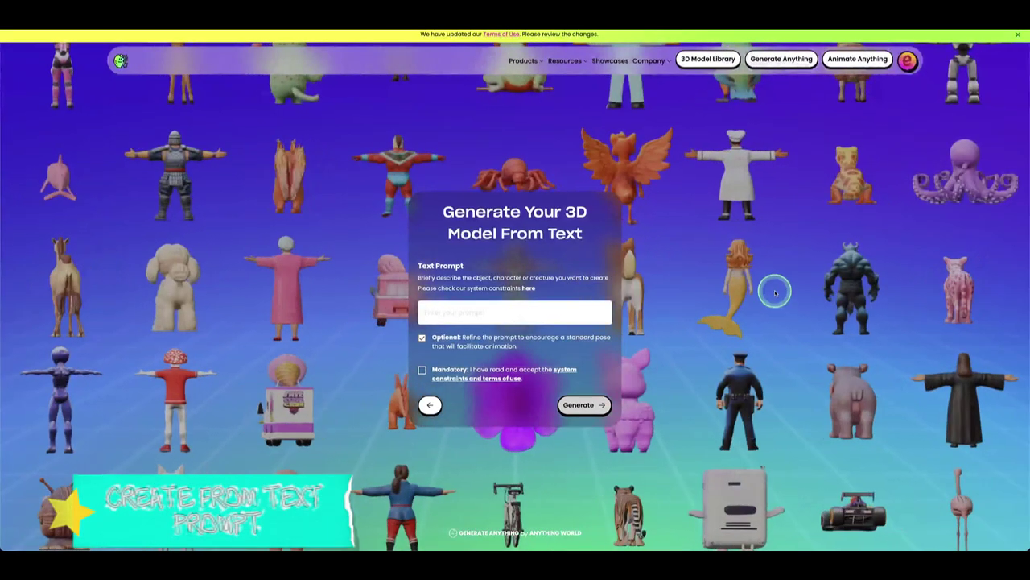
{"action": "left_click", "coordinate": [471, 313]}
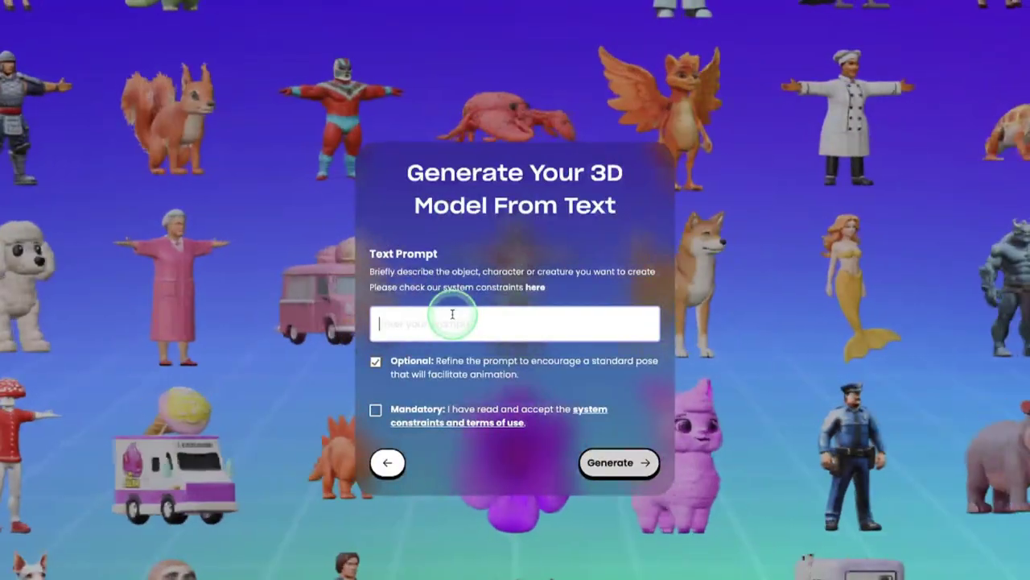
{"action": "type", "text": "A bull"}
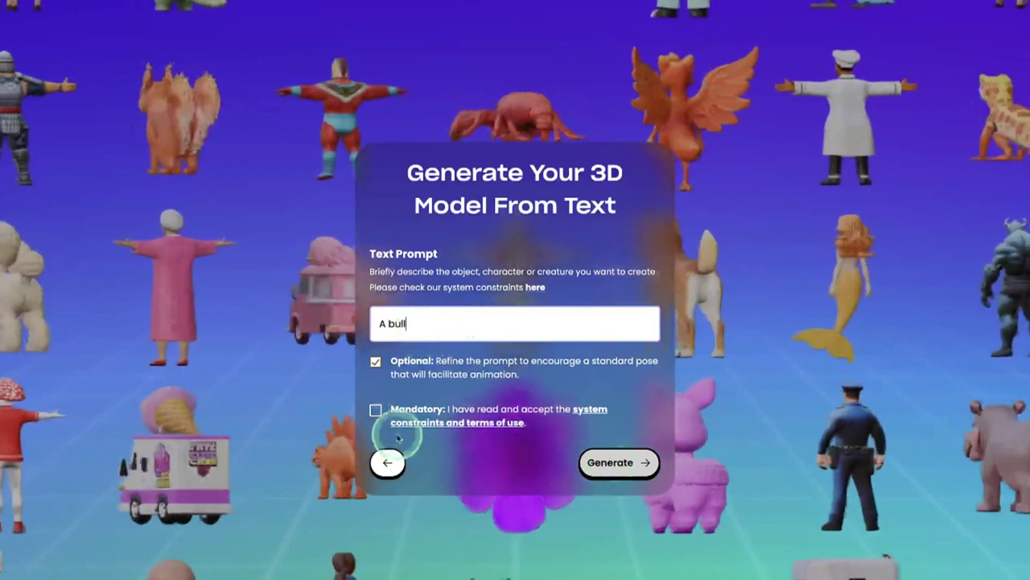
{"action": "left_click", "coordinate": [375, 410]}
{"action": "left_click", "coordinate": [626, 464]}
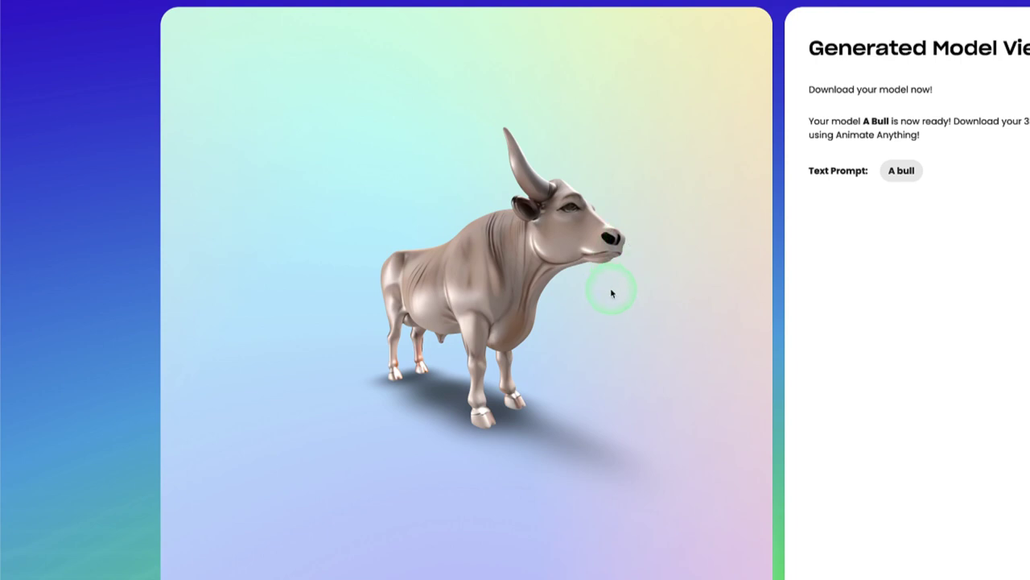
{"action": "left_click_drag", "start_coordinate": [621, 274], "coordinate": [553, 295]}
Download the bull model as FBX, OBJ and GLB, then close the download dialog.
{"action": "left_click", "coordinate": [977, 212]}
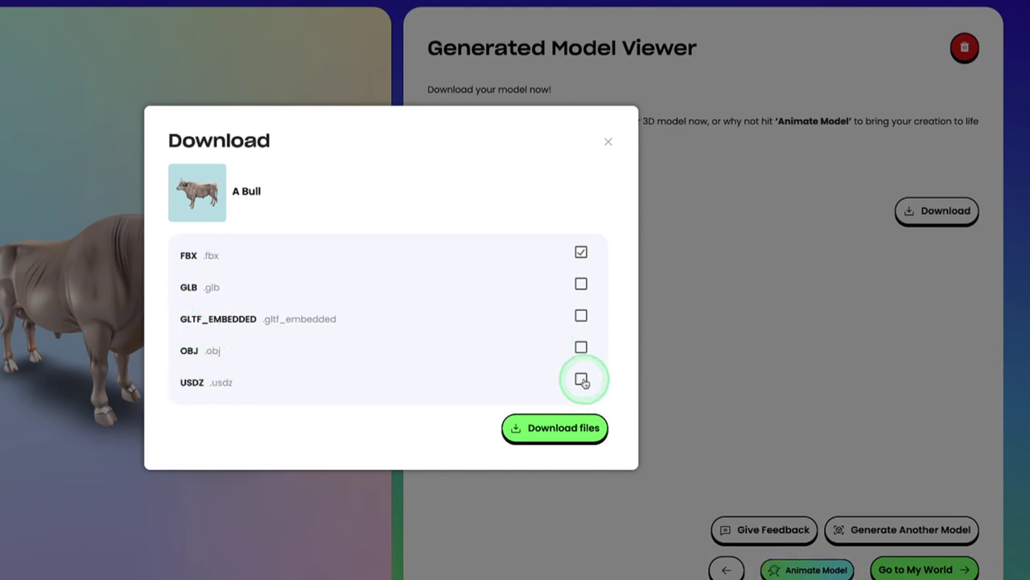
{"action": "left_click", "coordinate": [582, 347]}
{"action": "left_click", "coordinate": [581, 283]}
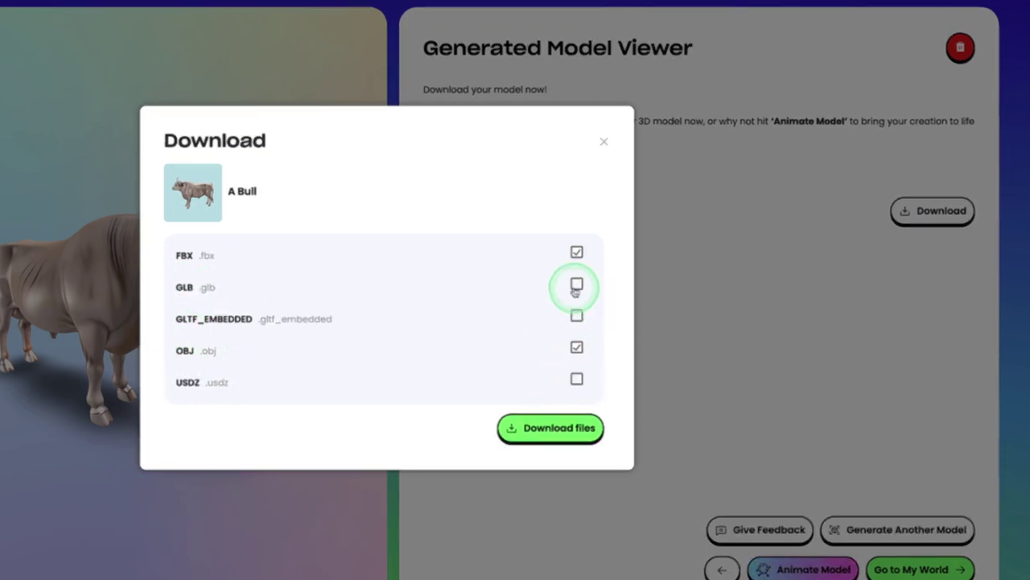
{"action": "left_click", "coordinate": [563, 427]}
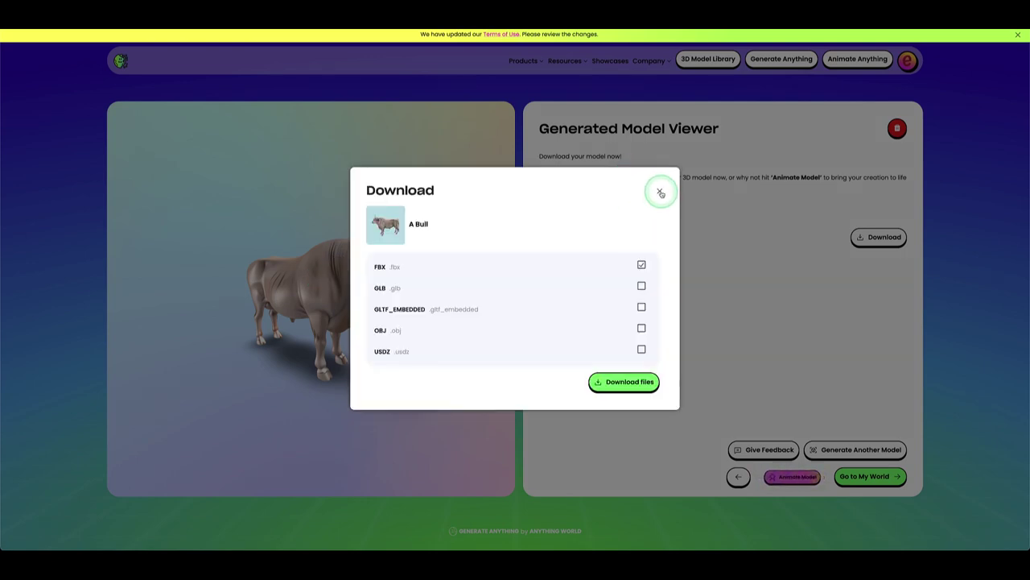
{"action": "left_click", "coordinate": [660, 192]}
{"action": "mouse_move", "coordinate": [346, 286]}
{"action": "left_mouse_down"}
{"action": "mouse_move", "coordinate": [334, 322]}
{"action": "mouse_move", "coordinate": [315, 278]}
{"action": "mouse_move", "coordinate": [311, 288]}
{"action": "mouse_move", "coordinate": [417, 292]}
{"action": "mouse_move", "coordinate": [387, 322]}
{"action": "mouse_move", "coordinate": [322, 306]}
{"action": "mouse_move", "coordinate": [346, 280]}
{"action": "left_mouse_up"}
{"action": "left_click_drag", "start_coordinate": [294, 302], "coordinate": [326, 295]}
{"action": "left_click_drag", "start_coordinate": [351, 332], "coordinate": [318, 342]}
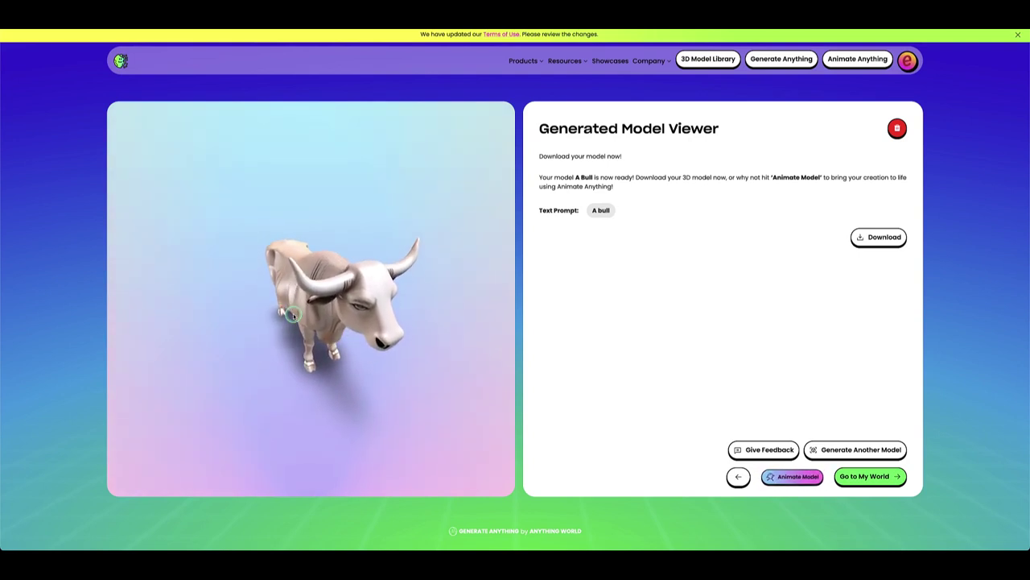
{"action": "left_click_drag", "start_coordinate": [240, 294], "coordinate": [362, 306]}
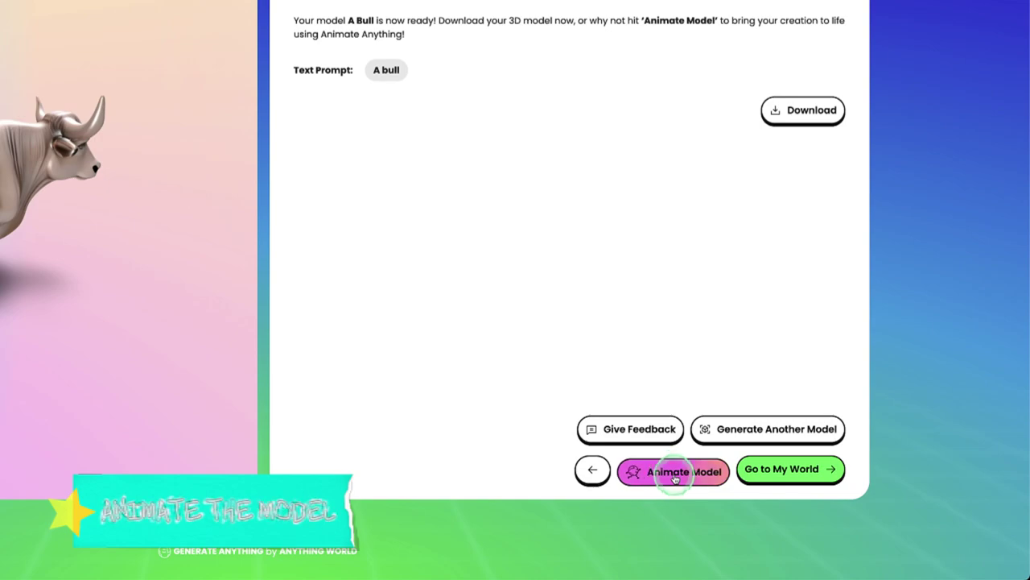
Send the bull to animation, accept the mandatory constraints and continue to Model info.
{"action": "left_click", "coordinate": [681, 472]}
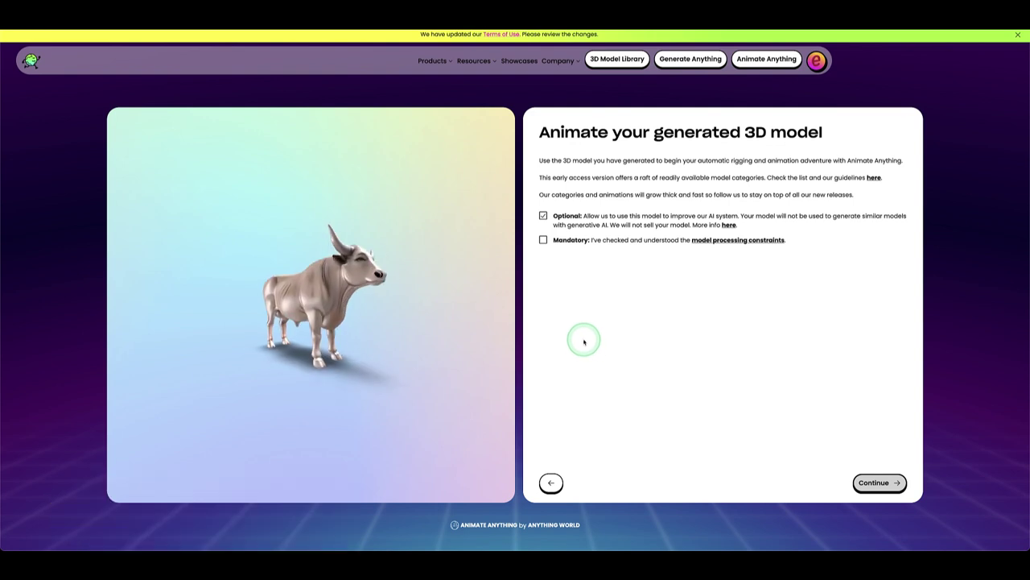
{"action": "left_click_drag", "start_coordinate": [377, 267], "coordinate": [347, 281]}
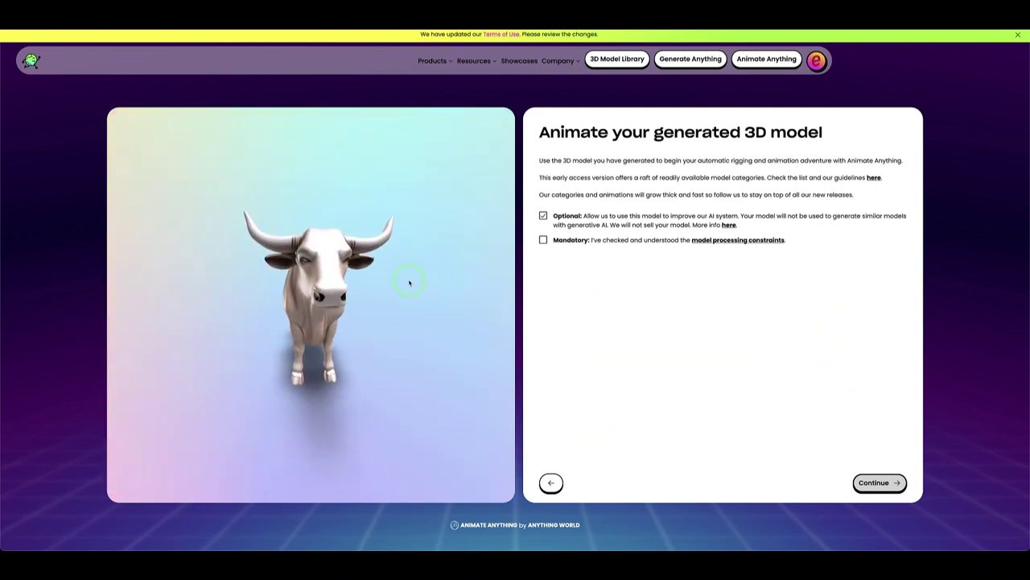
{"action": "left_click", "coordinate": [543, 240]}
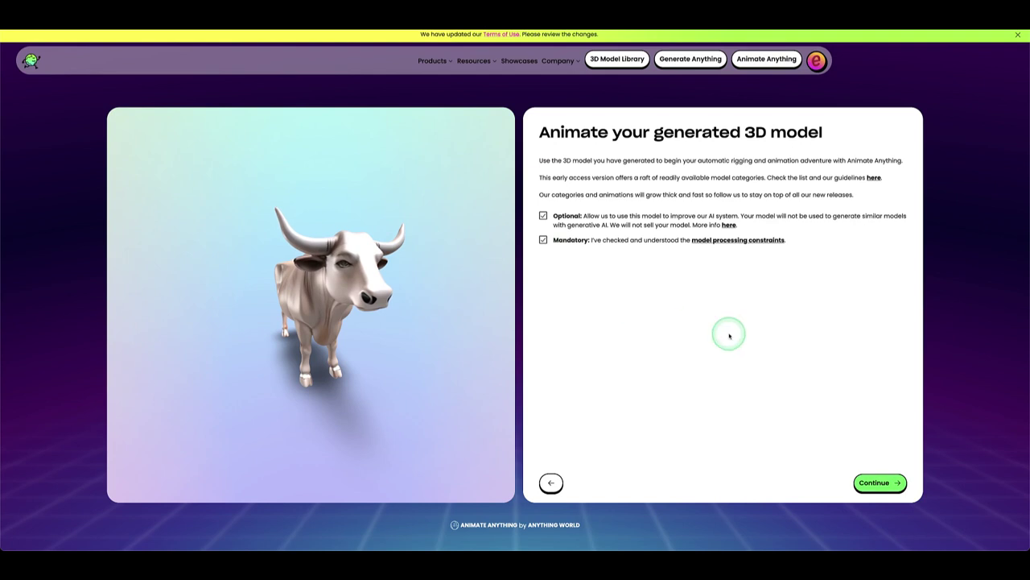
{"action": "left_click", "coordinate": [874, 485]}
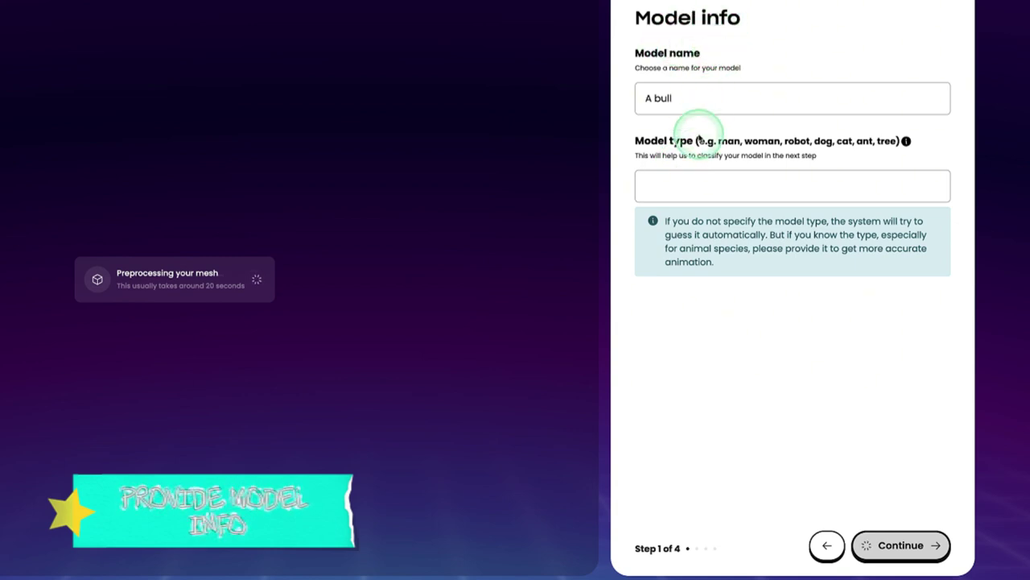
Enter 'A bull' as the model type and continue once it is verified.
{"action": "left_click", "coordinate": [697, 180]}
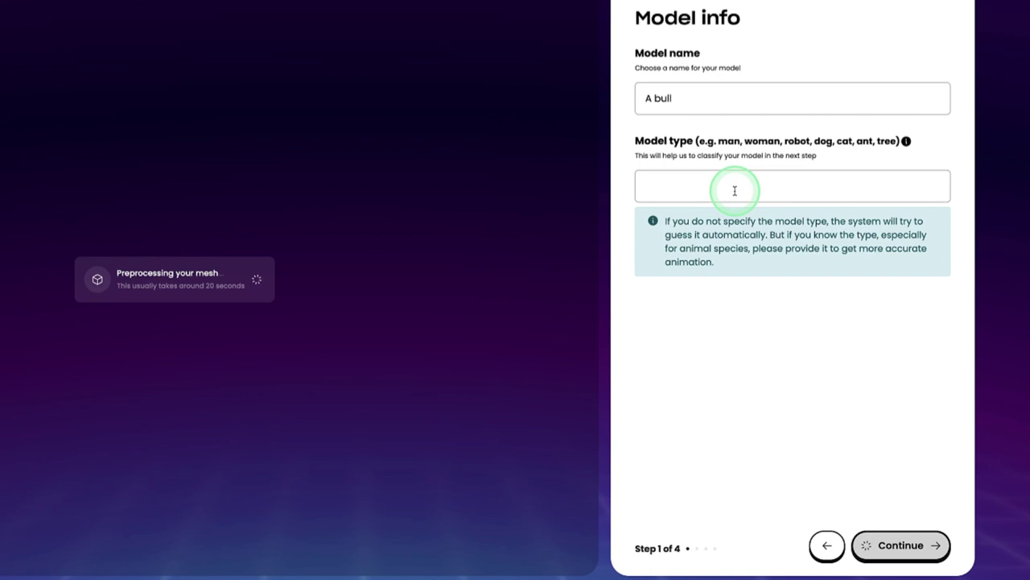
{"action": "type", "text": "A bull"}
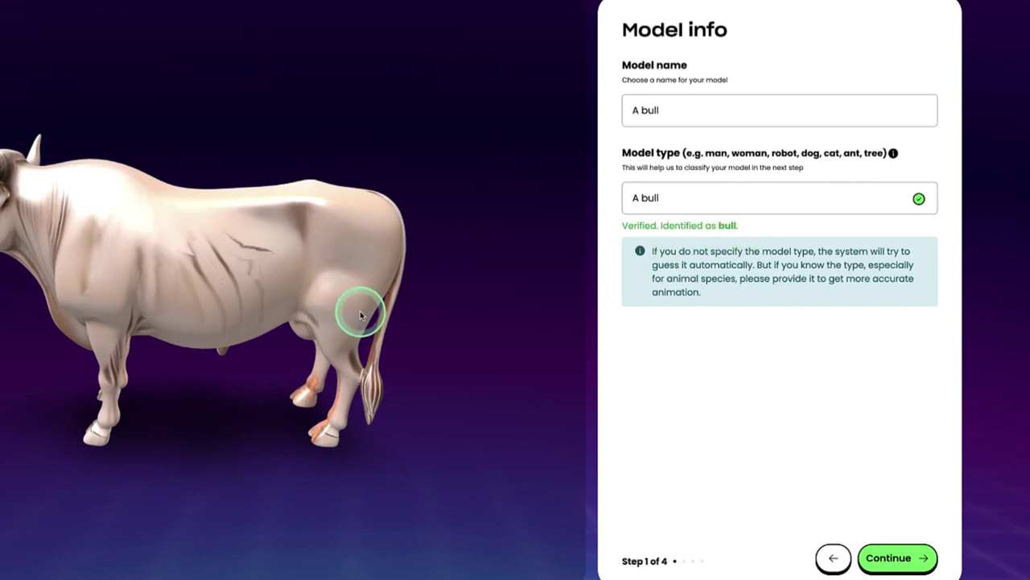
{"action": "left_click", "coordinate": [893, 561]}
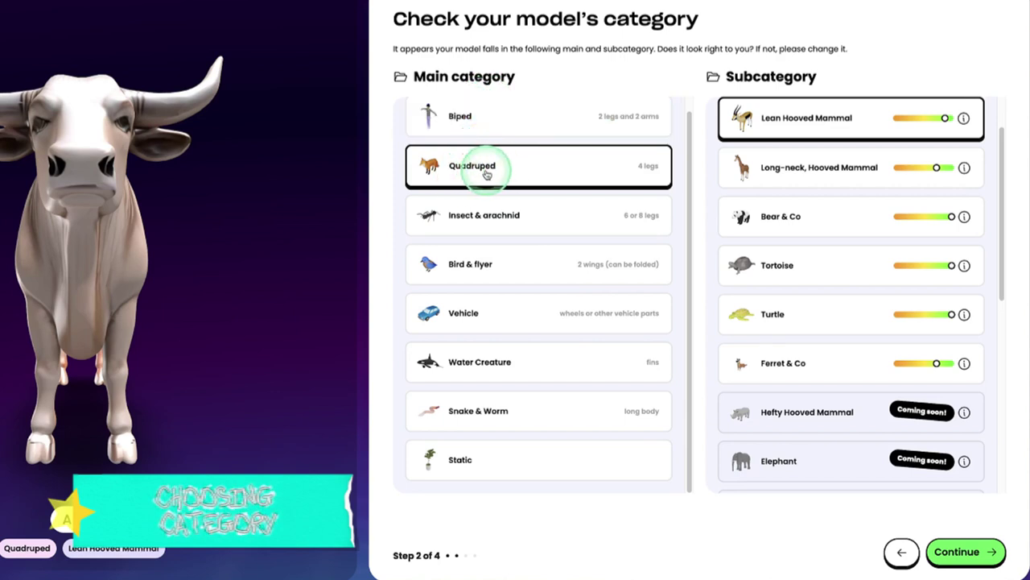
Keep the bull categorised as Quadruped, Lean Hooved Mammal and continue to the rotation check.
{"action": "left_click_drag", "start_coordinate": [243, 241], "coordinate": [81, 236]}
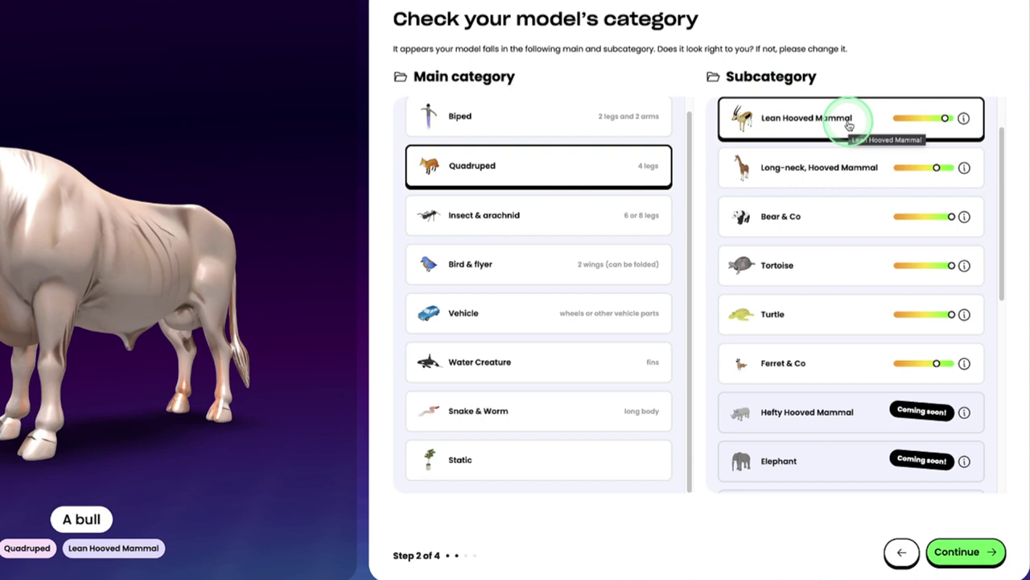
{"action": "scroll", "coordinate": [781, 218], "scroll_direction": "up", "scroll_amount": 1}
{"action": "left_click", "coordinate": [777, 187]}
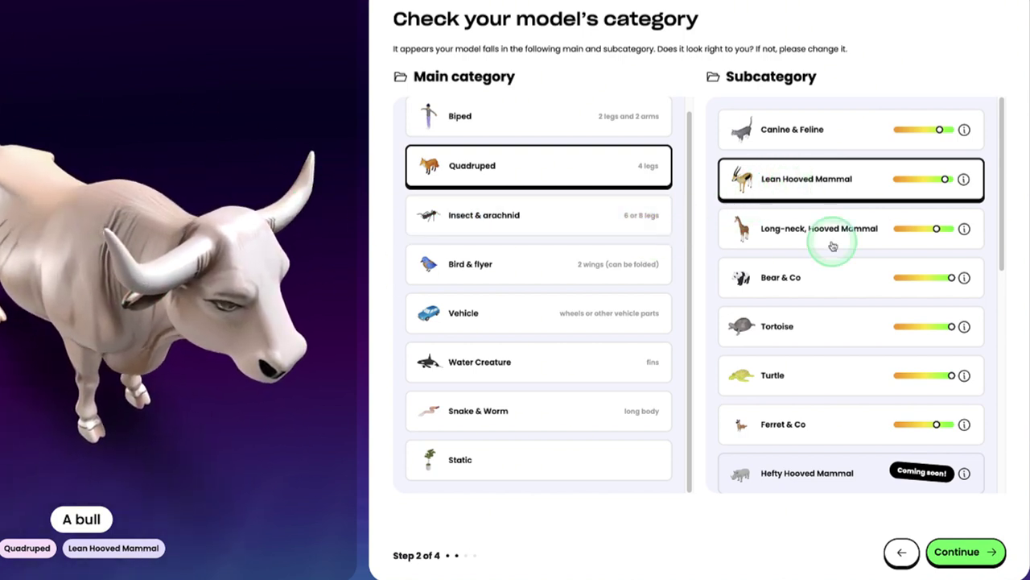
{"action": "left_click", "coordinate": [950, 552]}
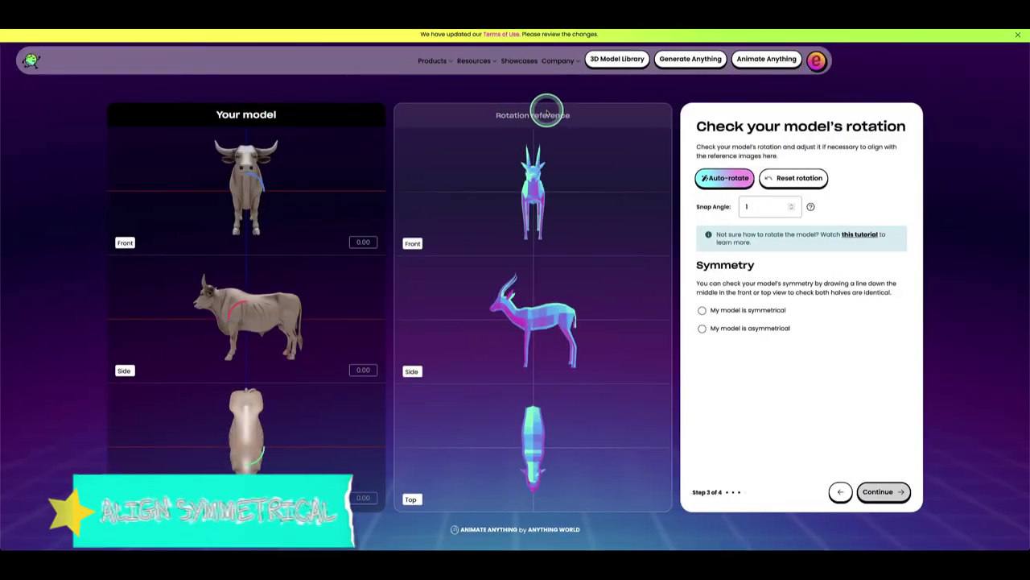
Adjust the bull's rotation in the Front view, mark it symmetrical, and continue.
{"action": "left_click_drag", "start_coordinate": [378, 241], "coordinate": [240, 233]}
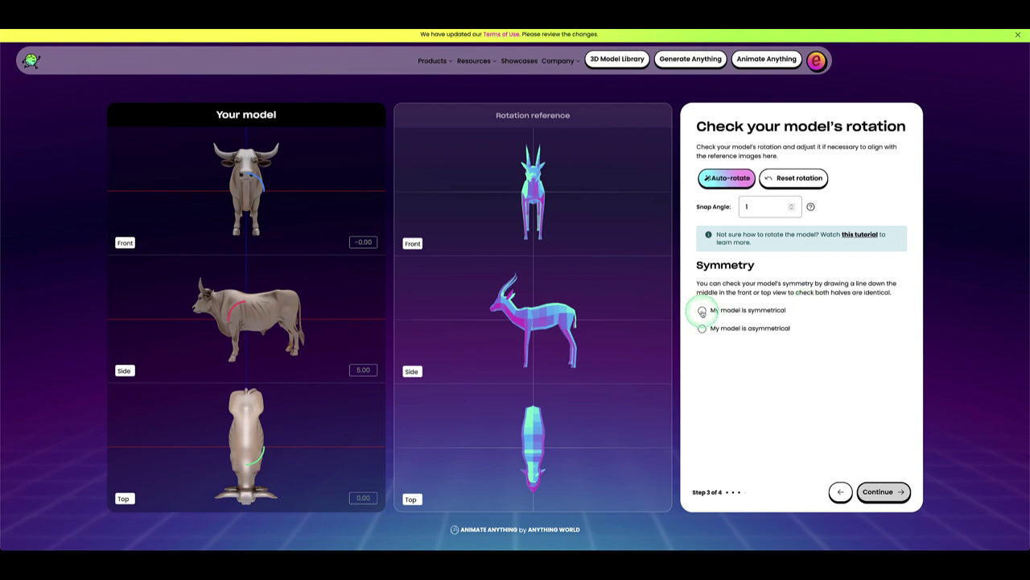
{"action": "left_click", "coordinate": [701, 312]}
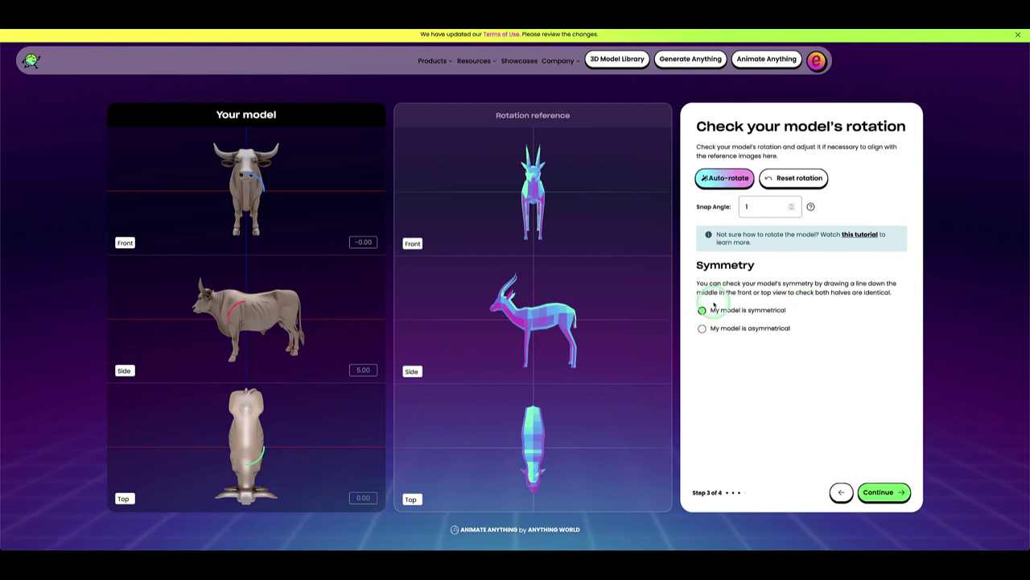
{"action": "left_click", "coordinate": [882, 492]}
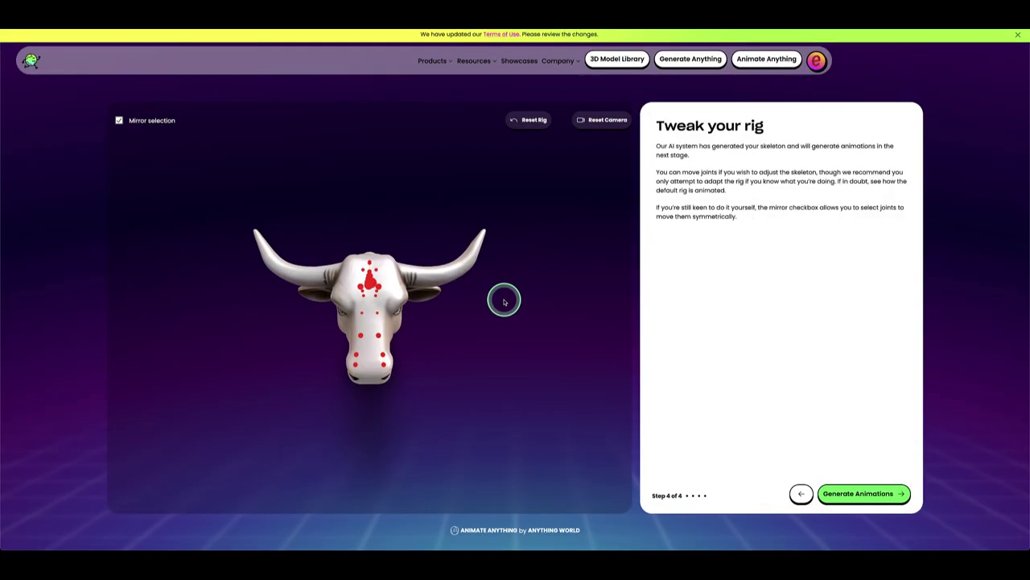
Generate animations for the rigged bull, producing idle, jump, run and walk clips.
{"action": "mouse_move", "coordinate": [504, 301]}
{"action": "left_mouse_down"}
{"action": "mouse_move", "coordinate": [403, 310]}
{"action": "mouse_move", "coordinate": [371, 282]}
{"action": "mouse_move", "coordinate": [478, 315]}
{"action": "mouse_move", "coordinate": [502, 438]}
{"action": "mouse_move", "coordinate": [351, 446]}
{"action": "mouse_move", "coordinate": [509, 288]}
{"action": "left_mouse_up"}
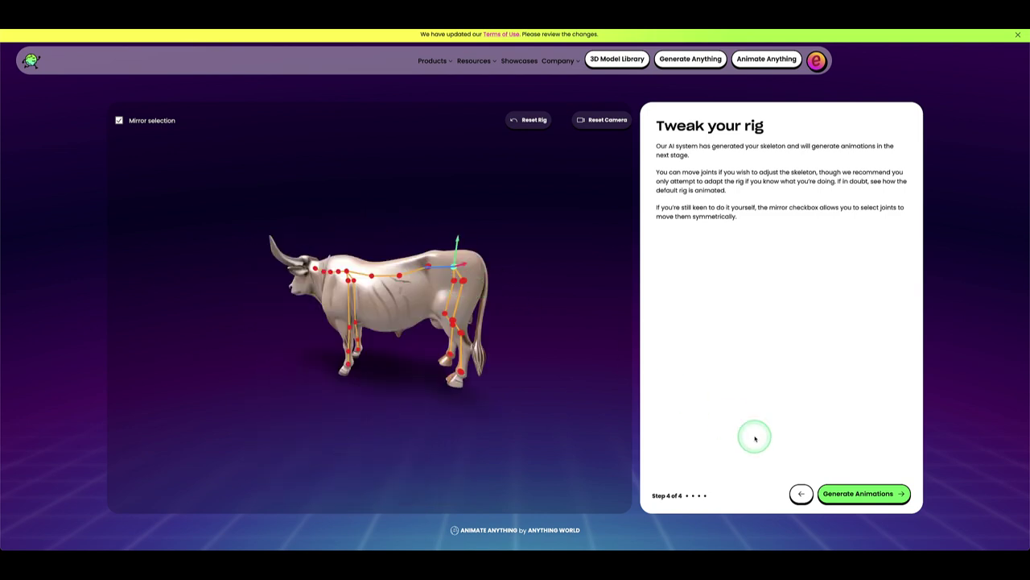
{"action": "left_click", "coordinate": [867, 498]}
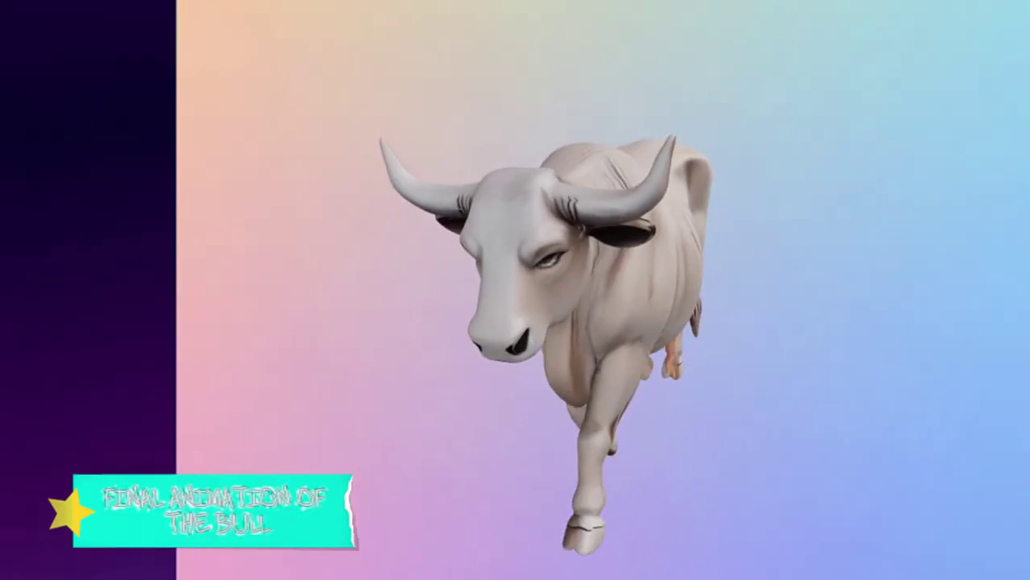
{"action": "left_click_drag", "start_coordinate": [512, 268], "coordinate": [492, 336]}
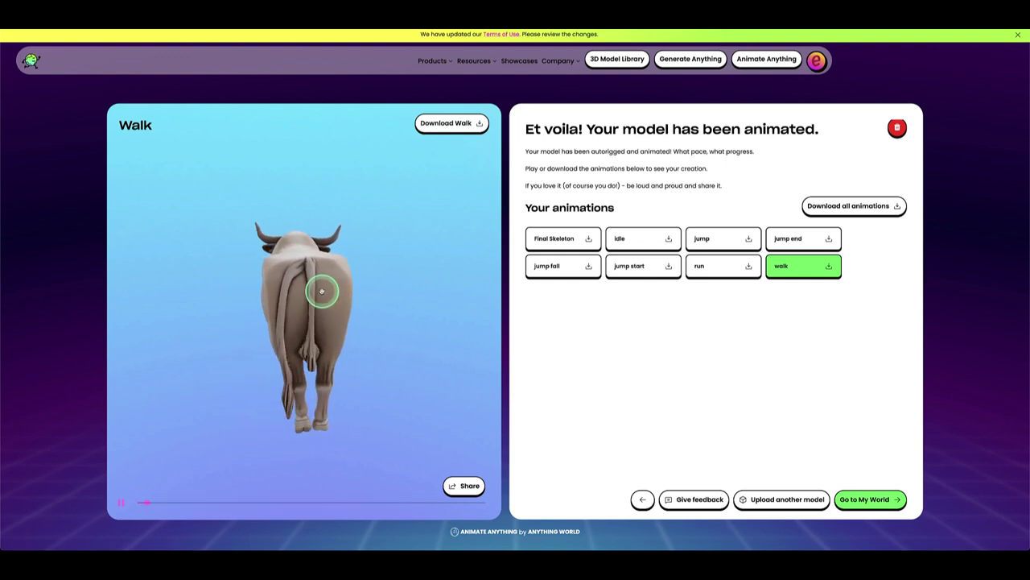
{"action": "left_click_drag", "start_coordinate": [321, 290], "coordinate": [290, 268]}
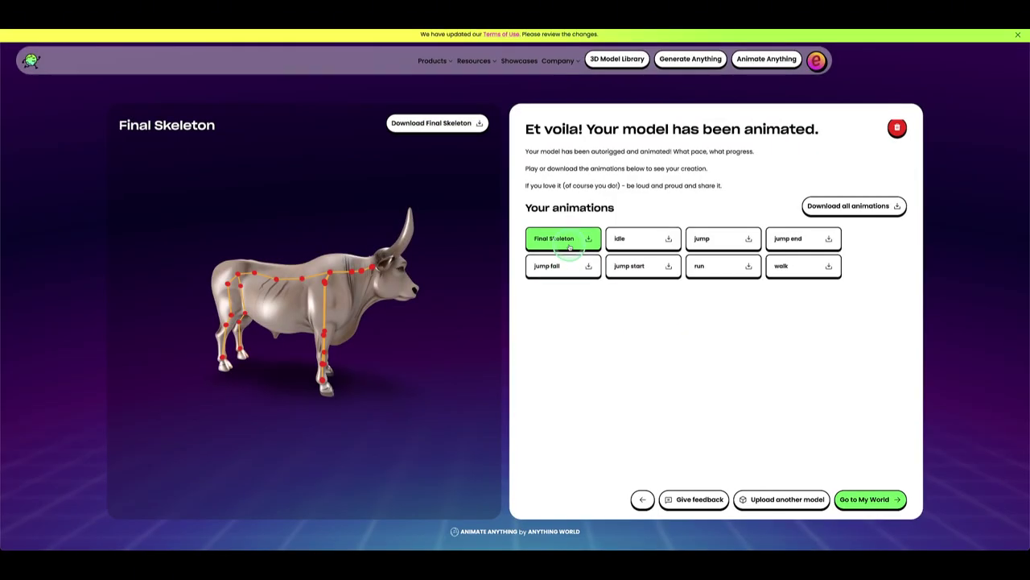
{"action": "left_click", "coordinate": [794, 274]}
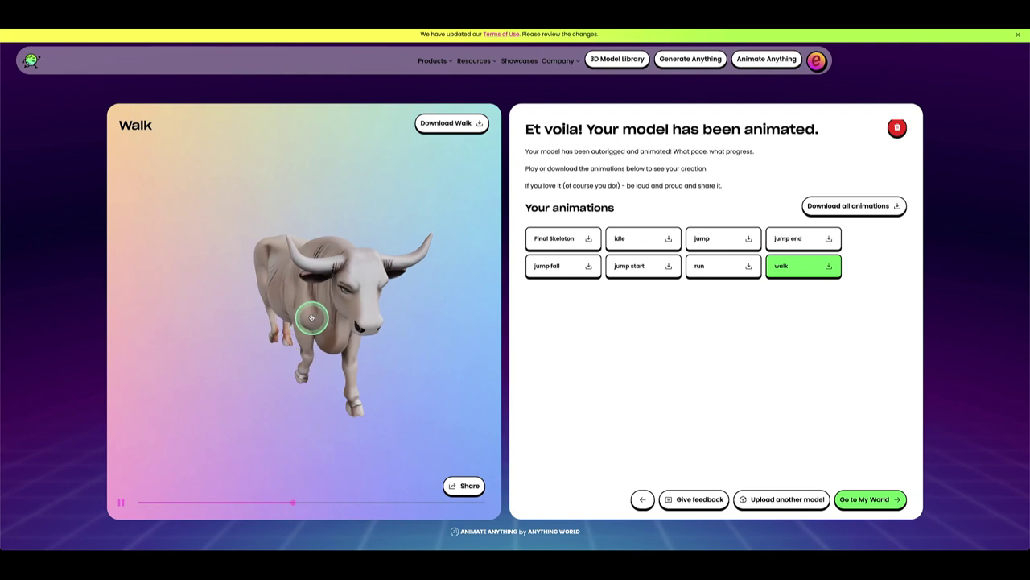
{"action": "left_click_drag", "start_coordinate": [388, 300], "coordinate": [346, 308]}
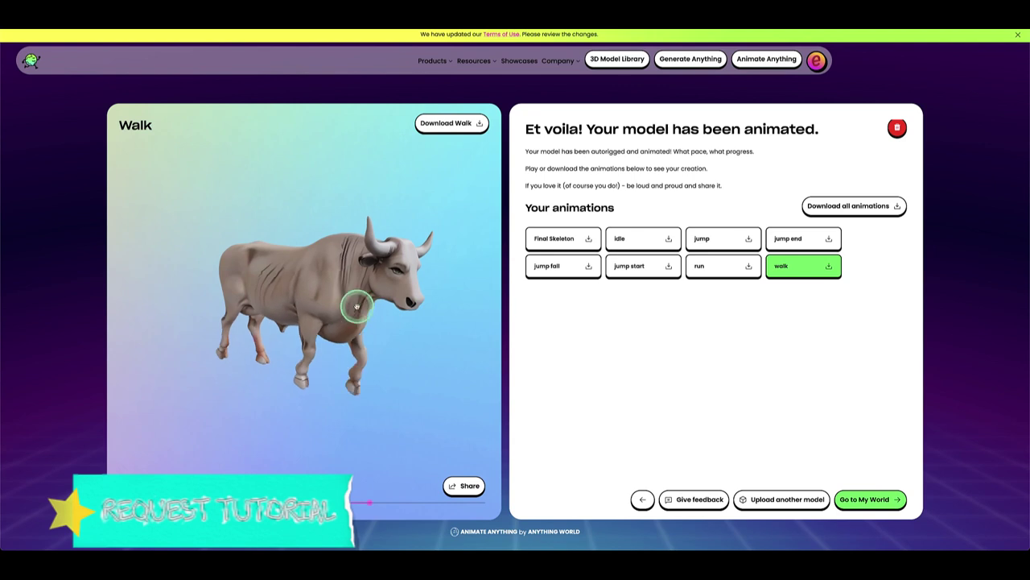